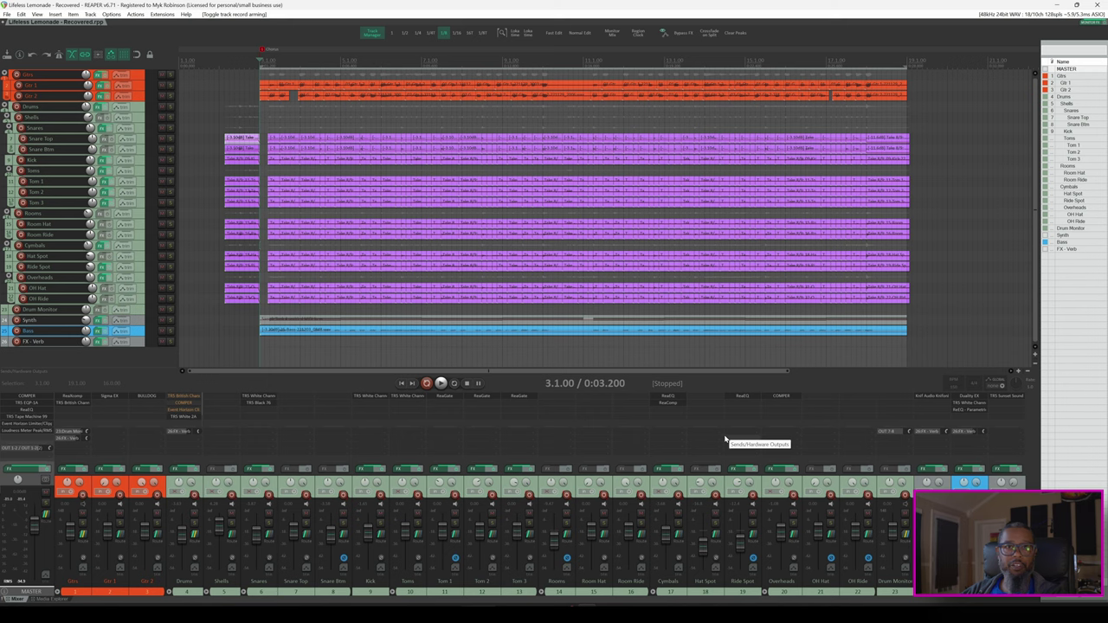
Step: Play and stop the mix, then open the master track's COMPER plugin window
{"action": "key", "text": "space"}
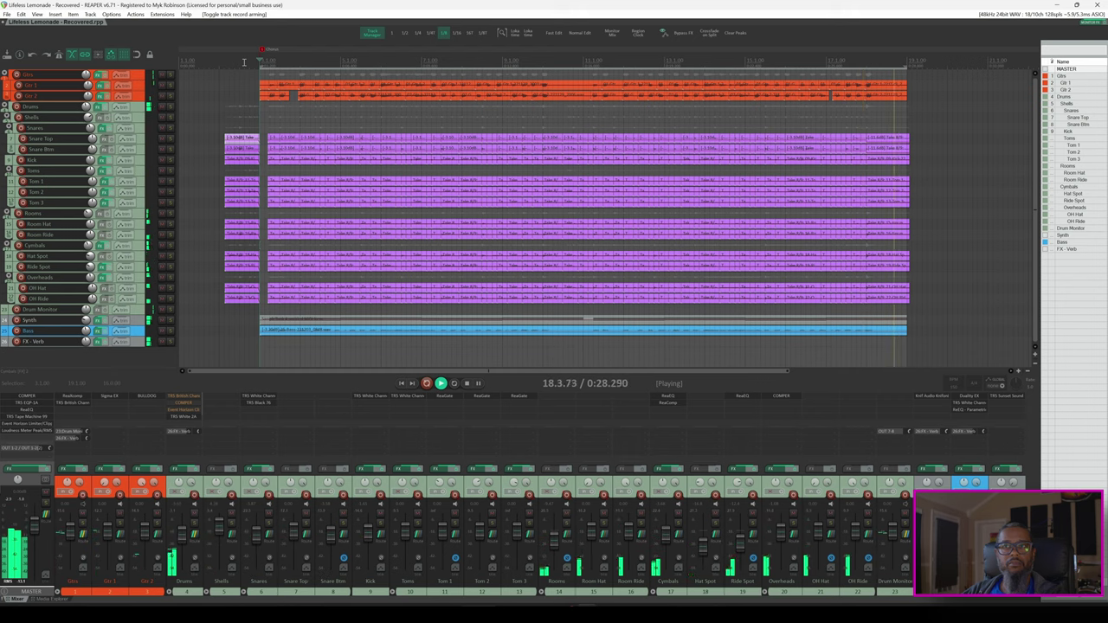
{"action": "key", "text": "space"}
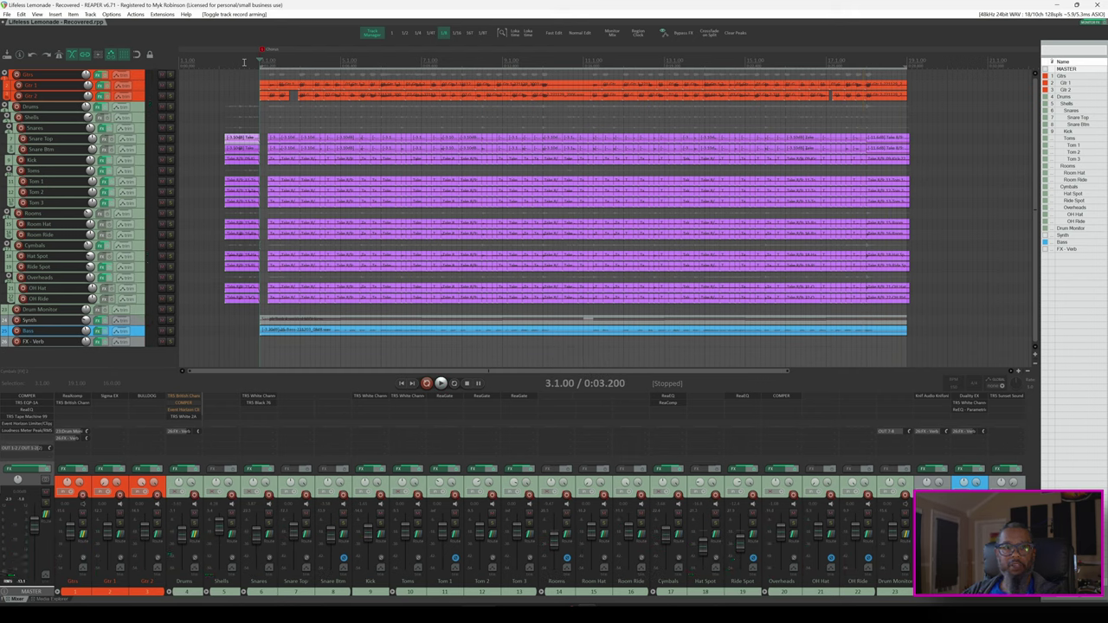
{"action": "left_click", "coordinate": [29, 395]}
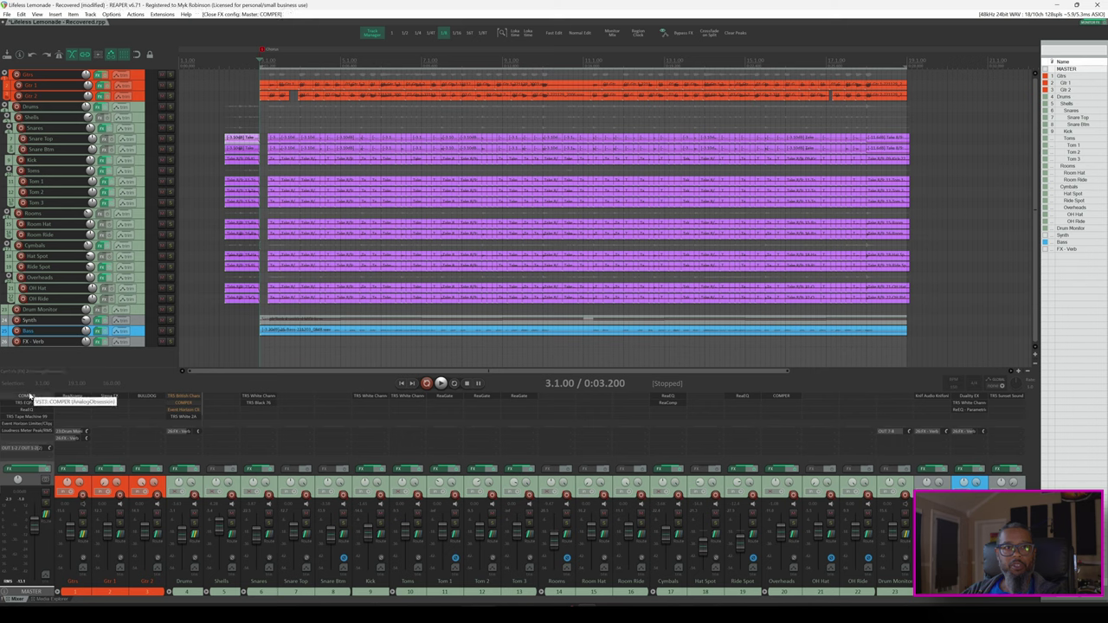
{"action": "left_click", "coordinate": [32, 396]}
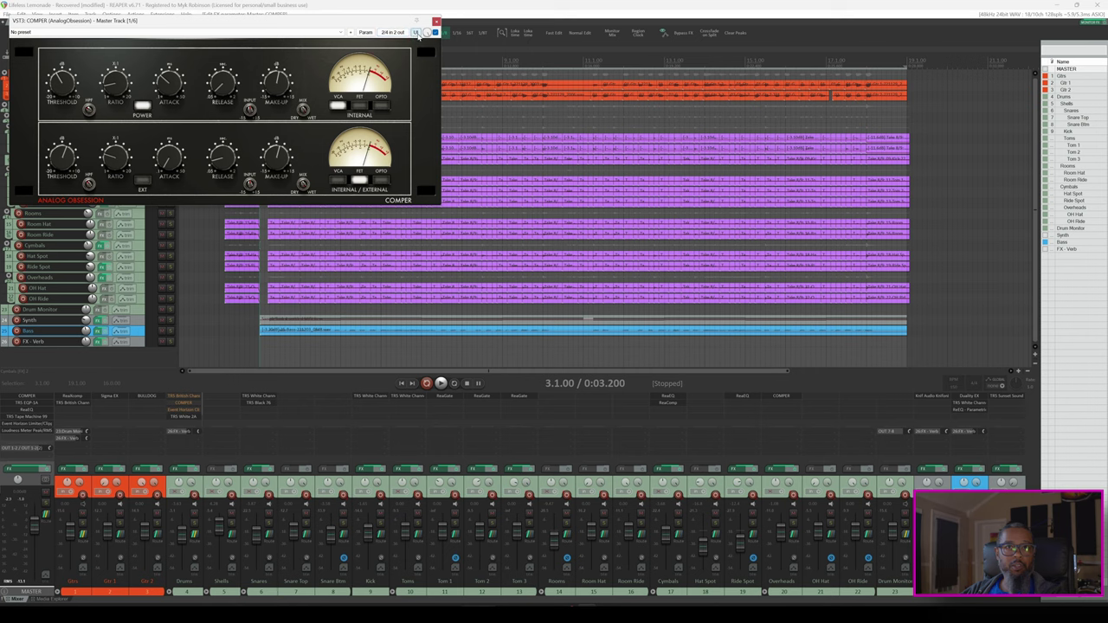
{"action": "left_click", "coordinate": [416, 33]}
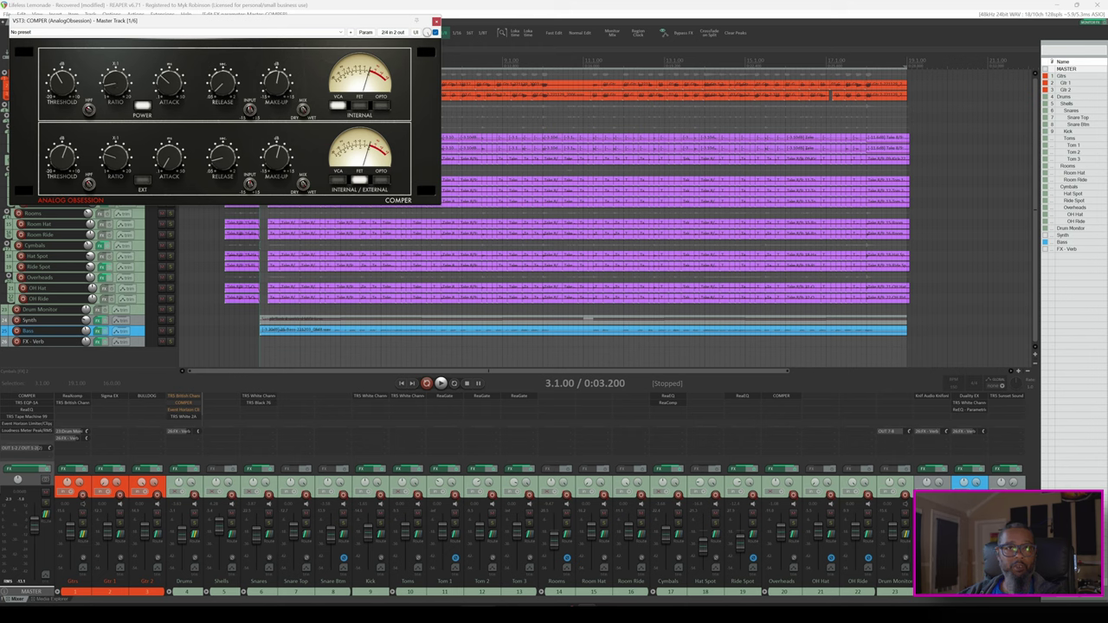
{"action": "mouse_move", "coordinate": [115, 82]}
Step: Set COMPER's top section to about 2.2:1 ratio and -7.7 dB threshold, adjusting attack and release
{"action": "left_click_drag", "start_coordinate": [115, 83], "coordinate": [110, 87]}
{"action": "left_click_drag", "start_coordinate": [58, 74], "coordinate": [58, 74]}
{"action": "left_click_drag", "start_coordinate": [61, 79], "coordinate": [78, 86]}
{"action": "left_click_drag", "start_coordinate": [169, 82], "coordinate": [223, 83]}
{"action": "left_click_drag", "start_coordinate": [223, 83], "coordinate": [229, 87]}
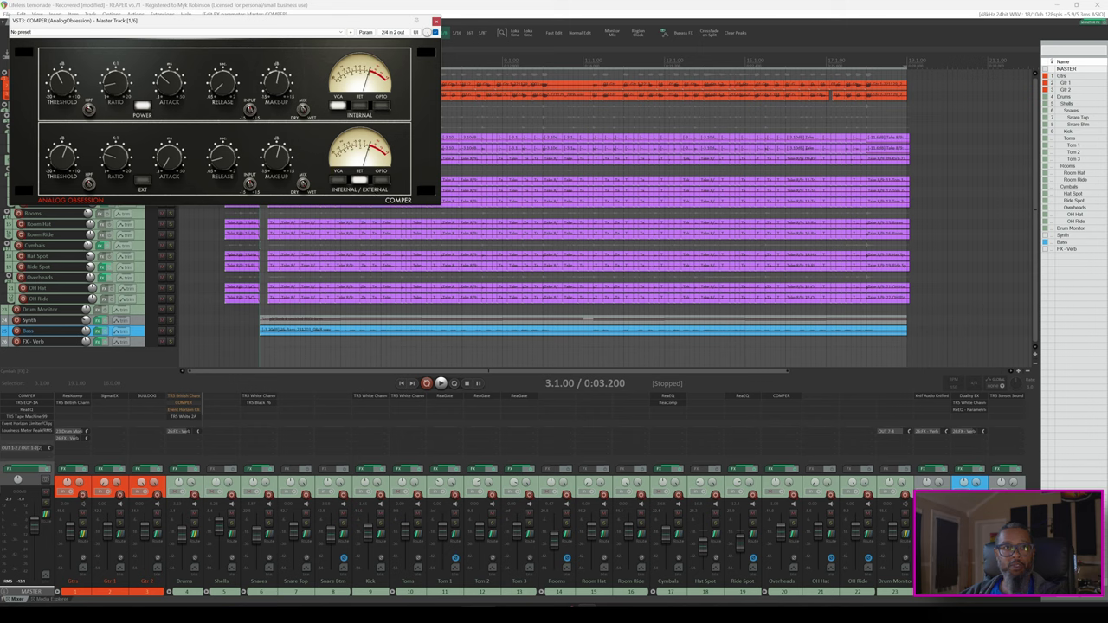
{"action": "mouse_move", "coordinate": [61, 153]}
{"action": "mouse_move", "coordinate": [115, 156]}
{"action": "mouse_move", "coordinate": [87, 183]}
{"action": "mouse_move", "coordinate": [170, 155]}
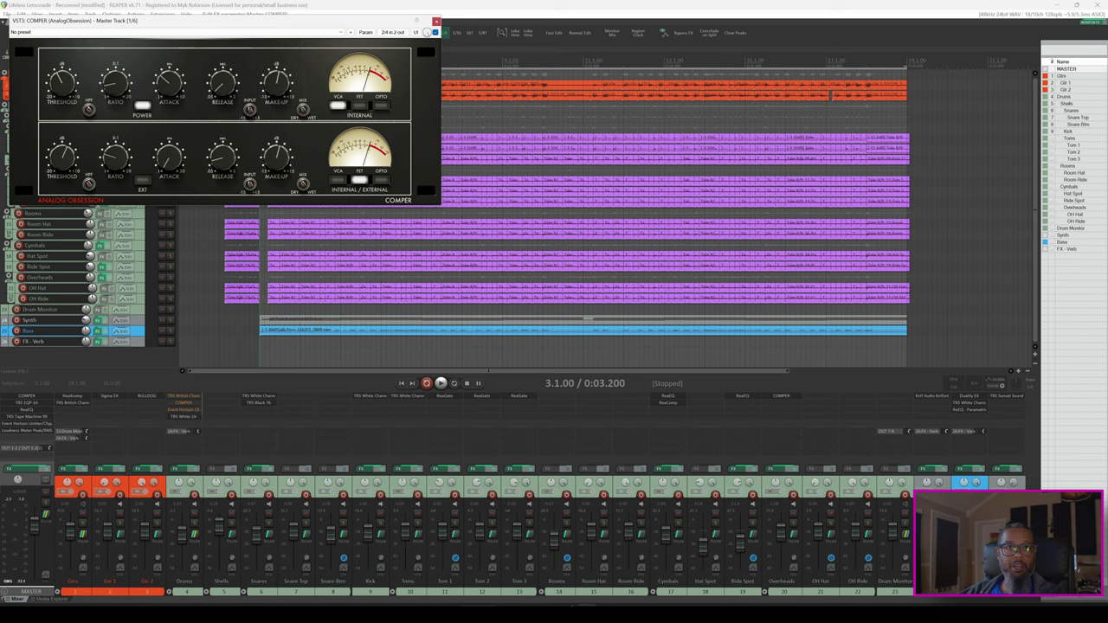
{"action": "mouse_move", "coordinate": [223, 155]}
{"action": "left_click", "coordinate": [143, 107]}
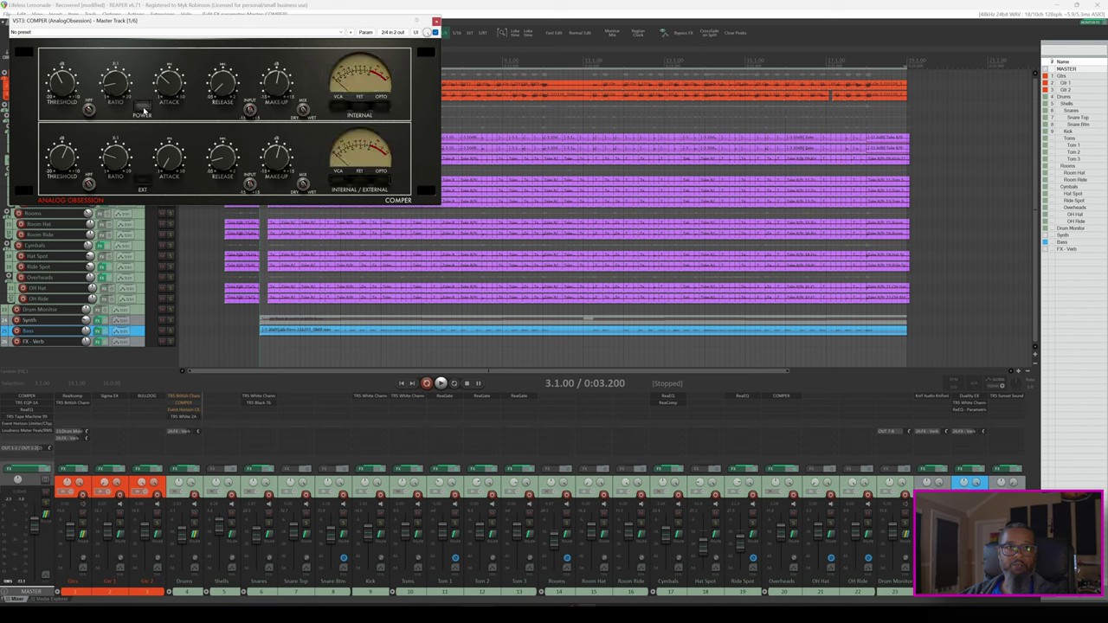
{"action": "key", "text": "space"}
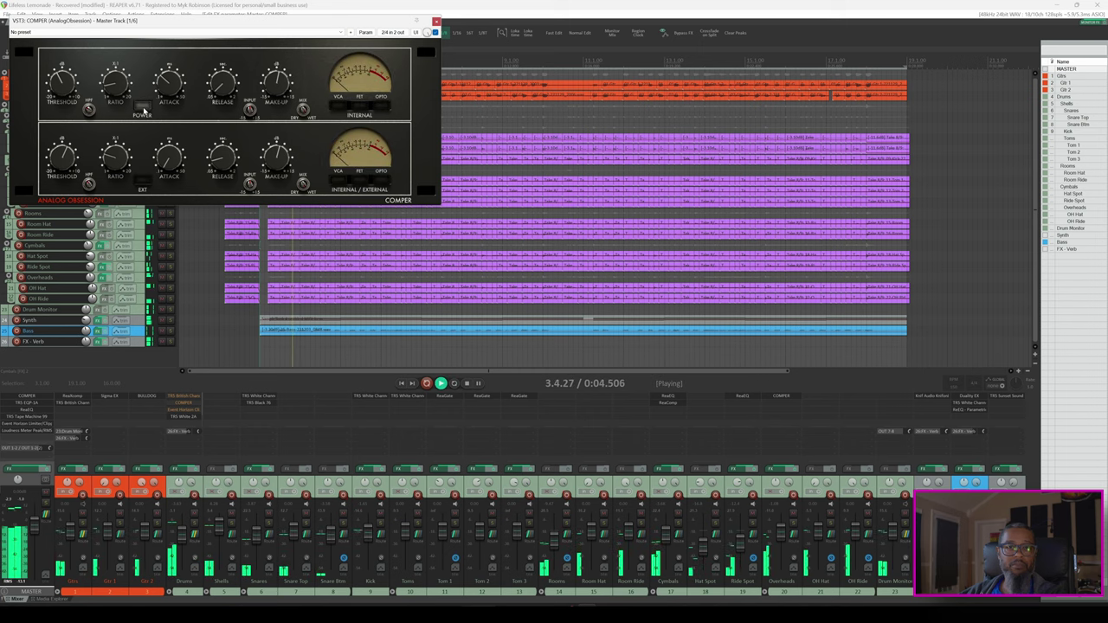
{"action": "left_click", "coordinate": [142, 108]}
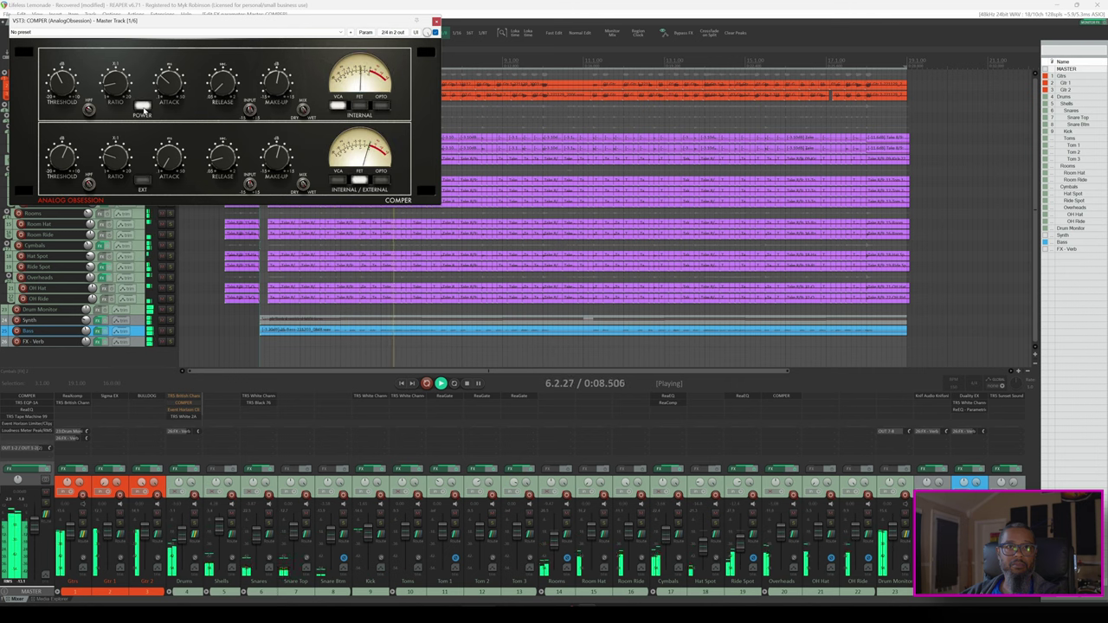
{"action": "left_click", "coordinate": [143, 107]}
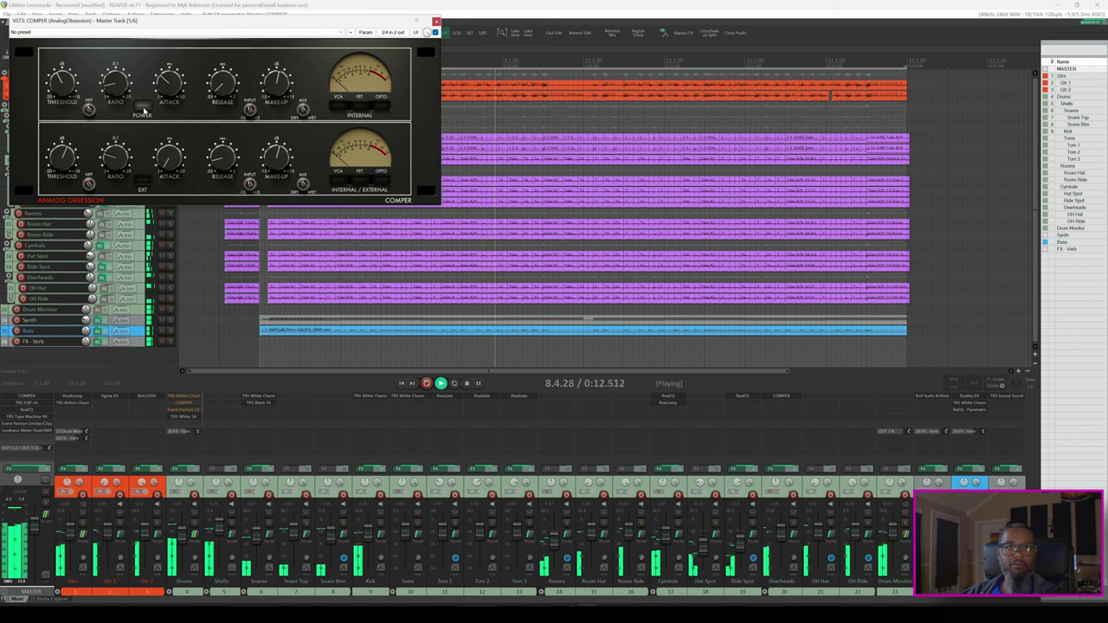
{"action": "left_click", "coordinate": [143, 108]}
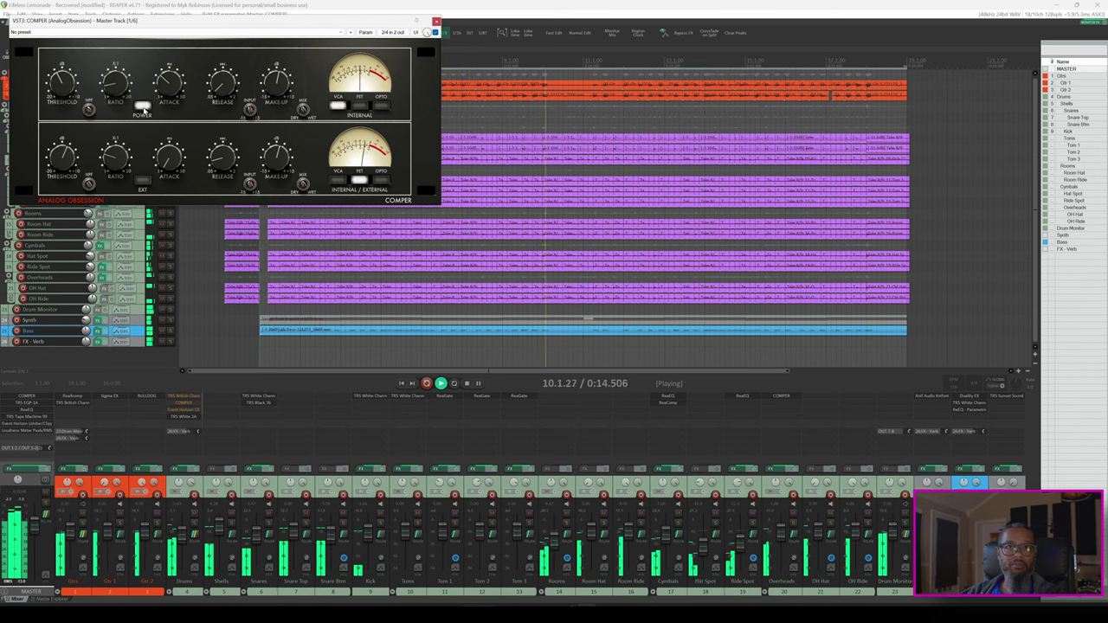
{"action": "left_click", "coordinate": [142, 107]}
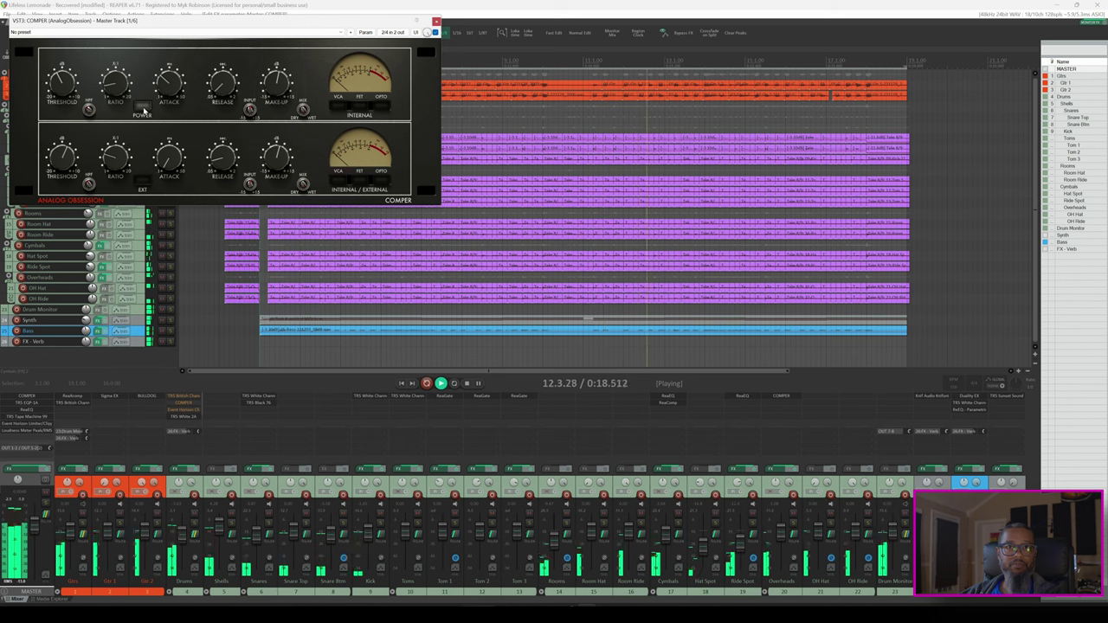
{"action": "left_click", "coordinate": [143, 108]}
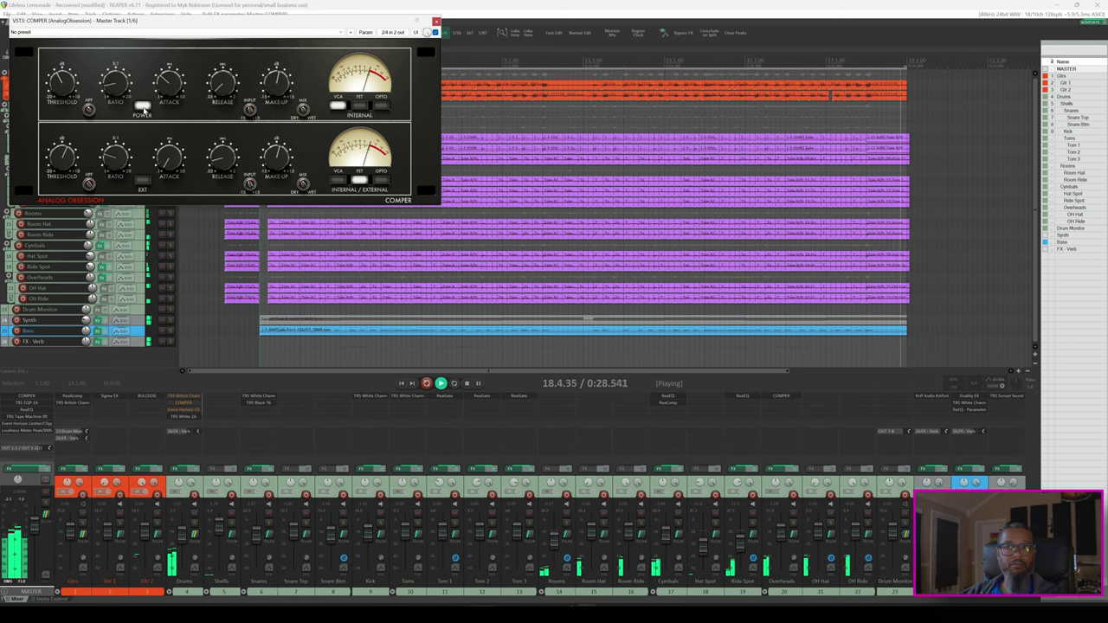
{"action": "key", "text": "space"}
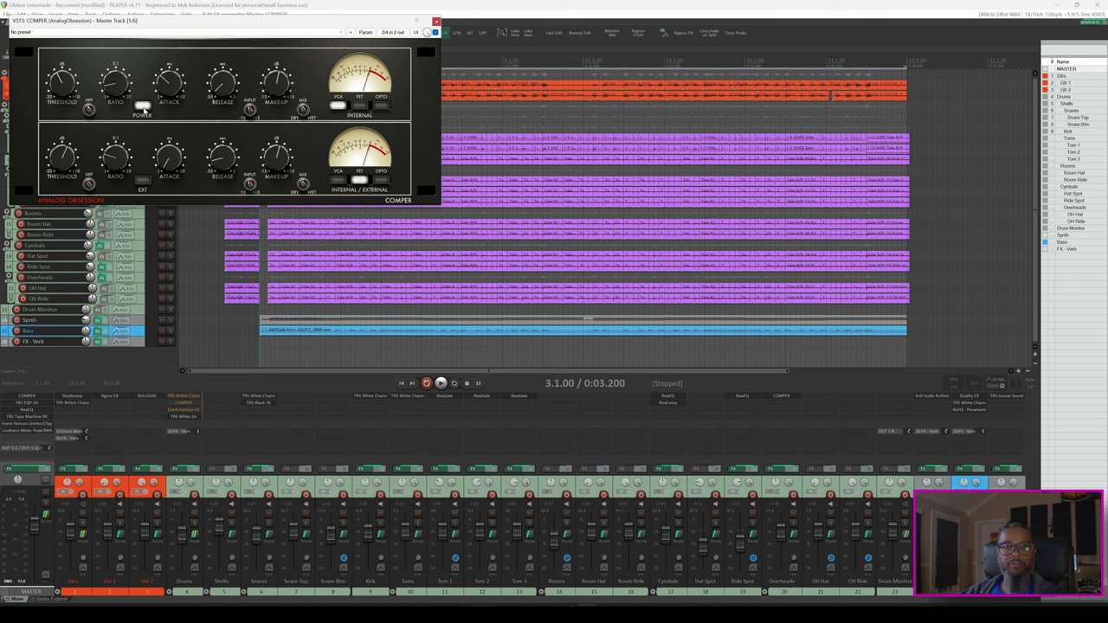
{"action": "left_click", "coordinate": [247, 212]}
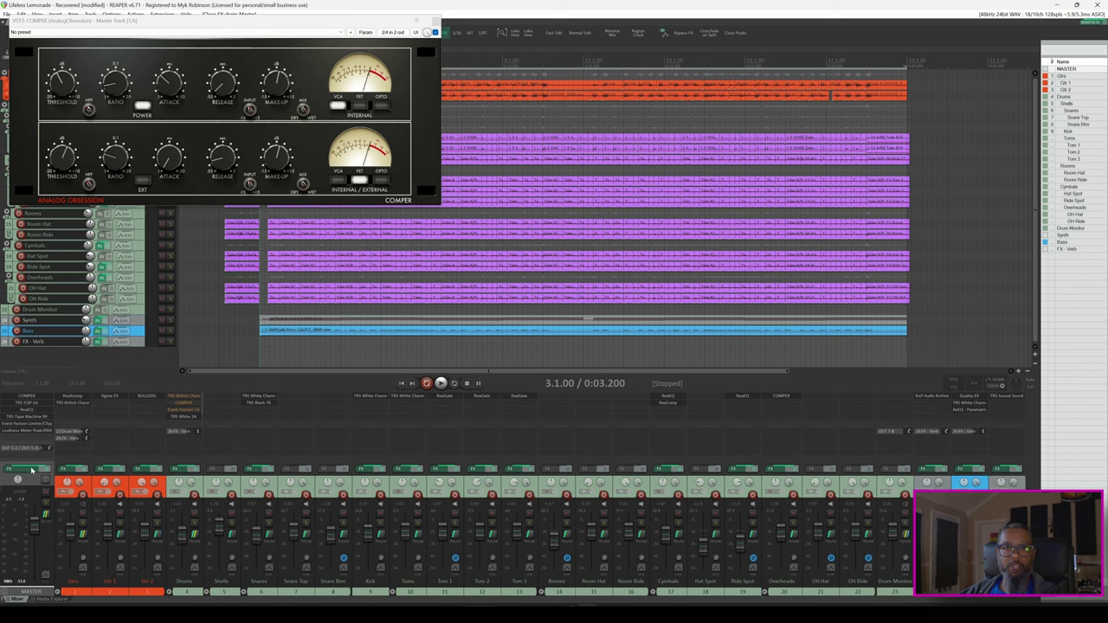
Step: Review master FX ReaEQ, Tape Machine 99, Event Horizon and Loudness Meter, then close the chain
{"action": "left_click", "coordinate": [25, 402]}
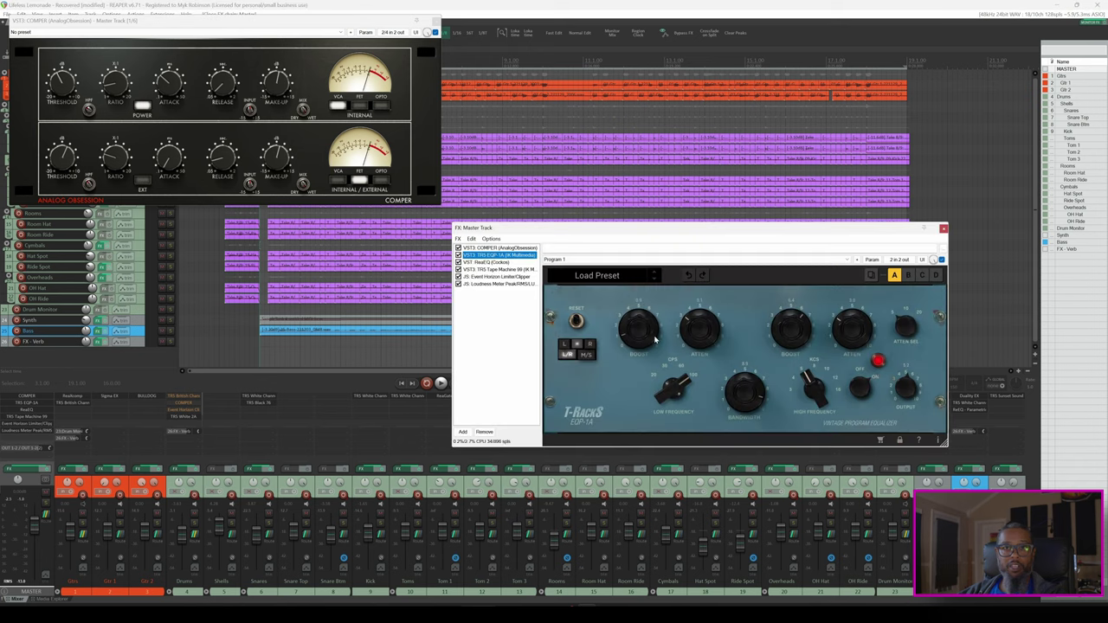
{"action": "left_click", "coordinate": [506, 263]}
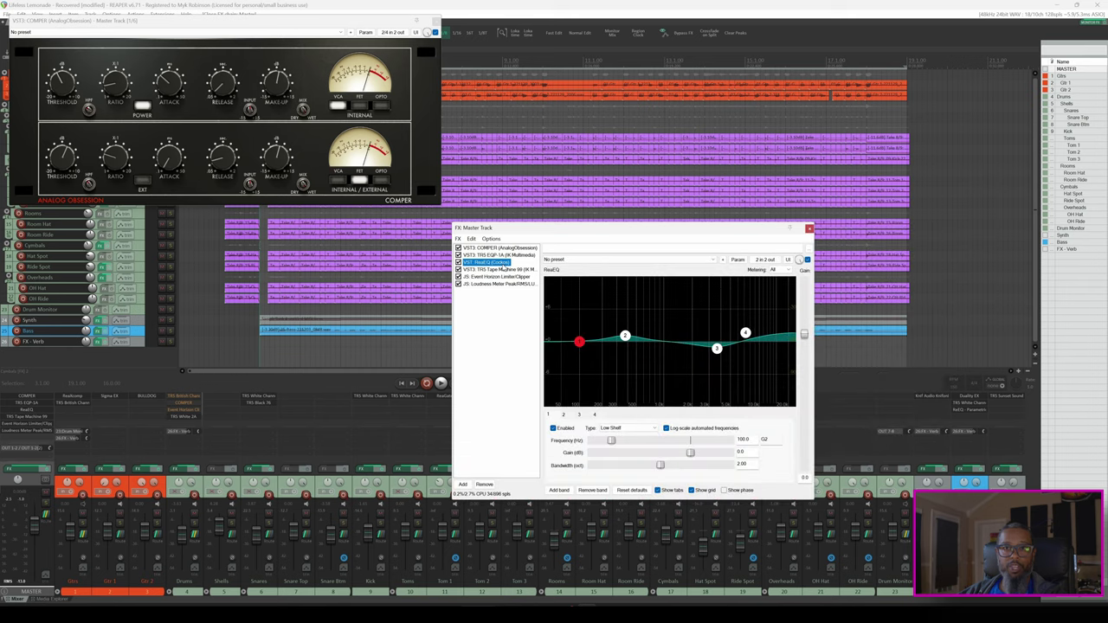
{"action": "left_click", "coordinate": [506, 271]}
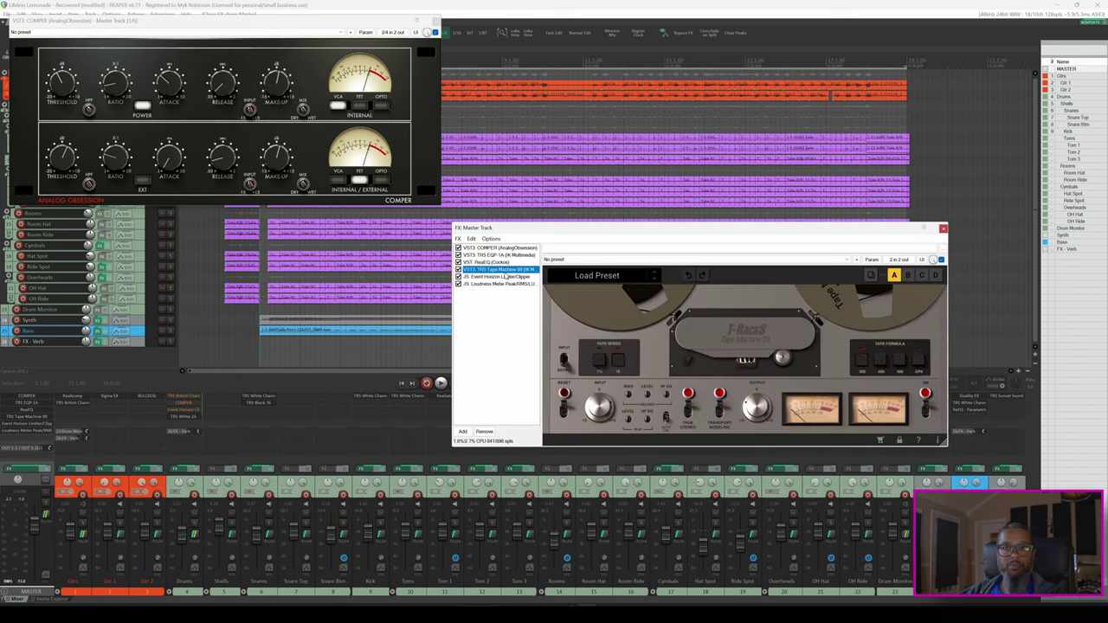
{"action": "left_click", "coordinate": [505, 278]}
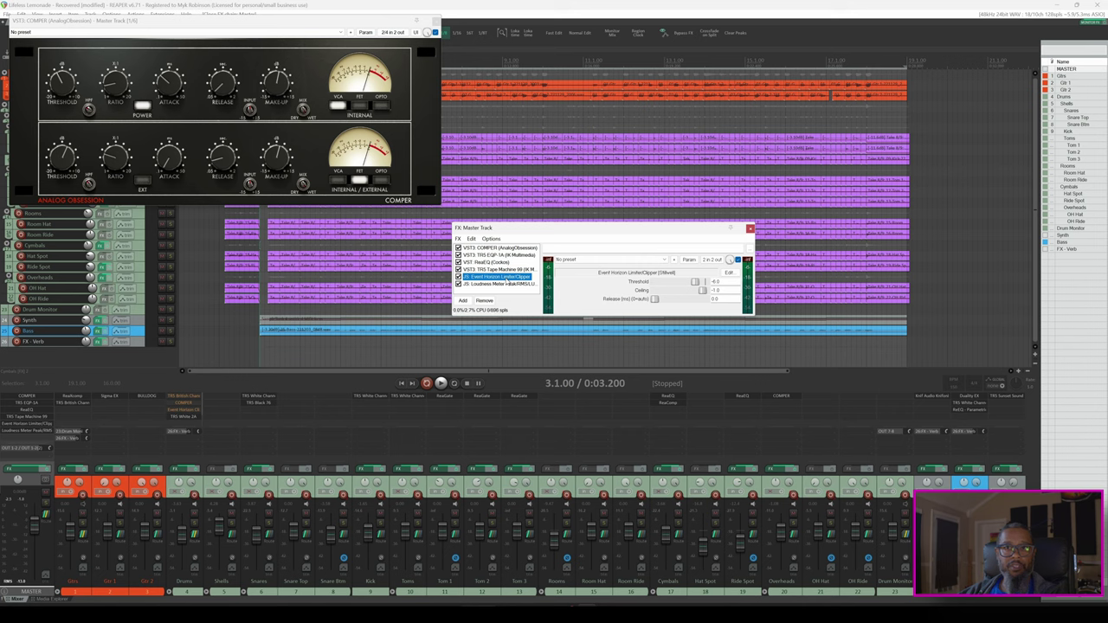
{"action": "left_click", "coordinate": [508, 284]}
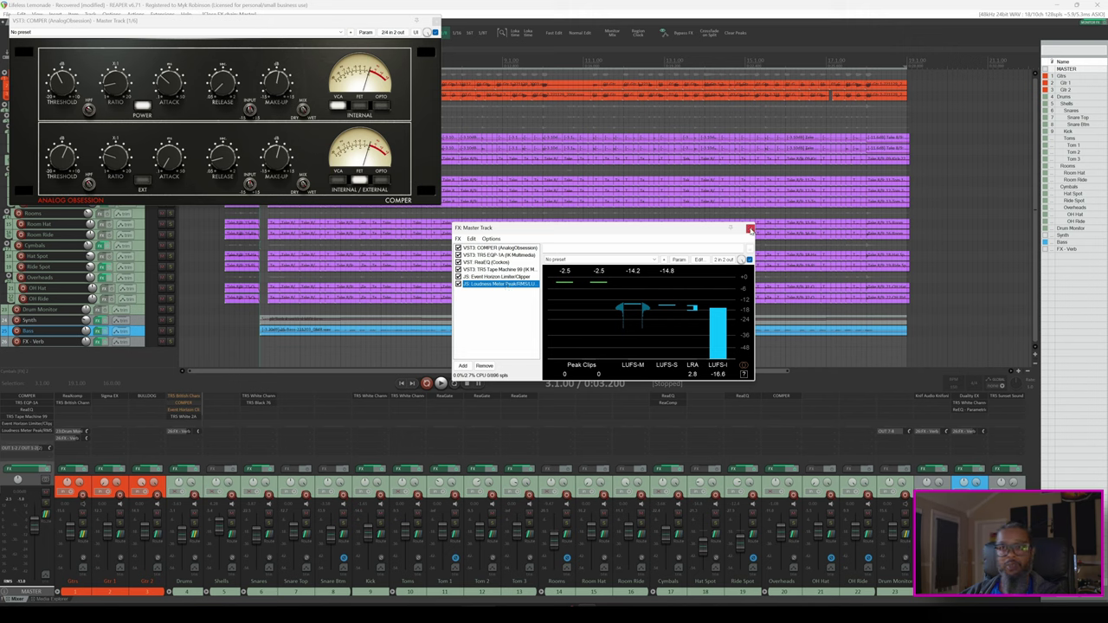
{"action": "left_click", "coordinate": [750, 229]}
Step: Close the COMPER window, solo the Drums bus and show its FX chain
{"action": "left_click", "coordinate": [438, 20]}
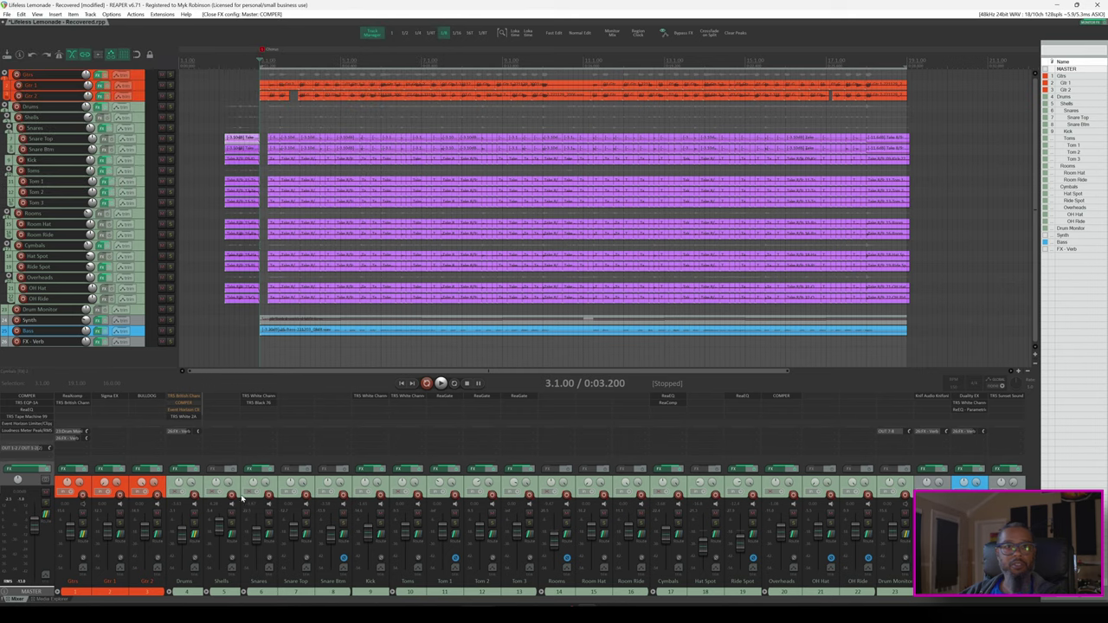
{"action": "left_click", "coordinate": [194, 524]}
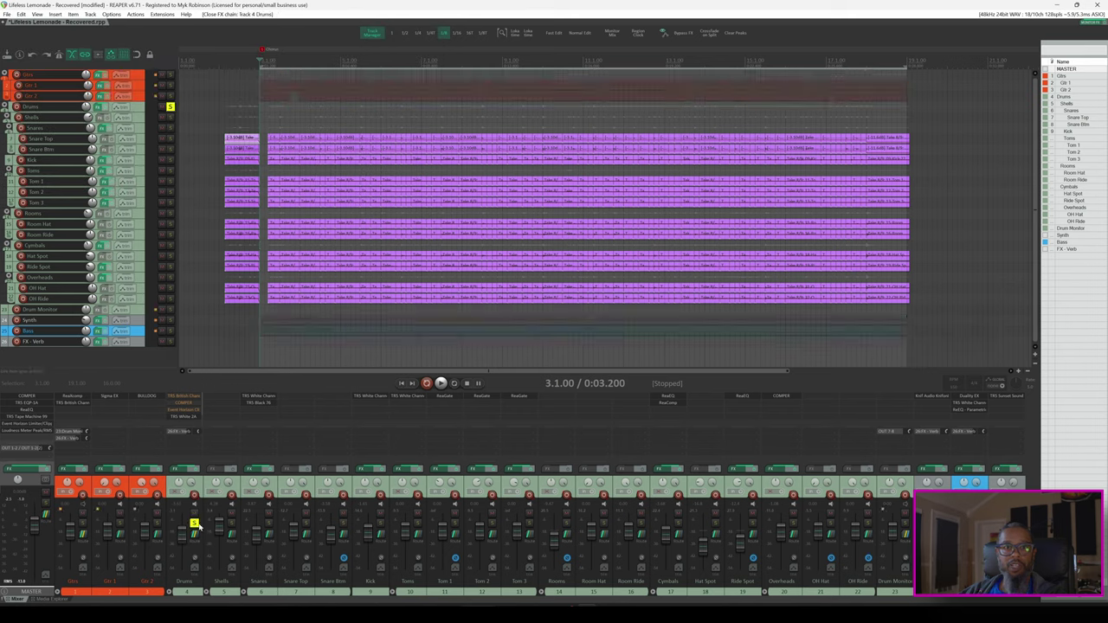
{"action": "left_click", "coordinate": [184, 471]}
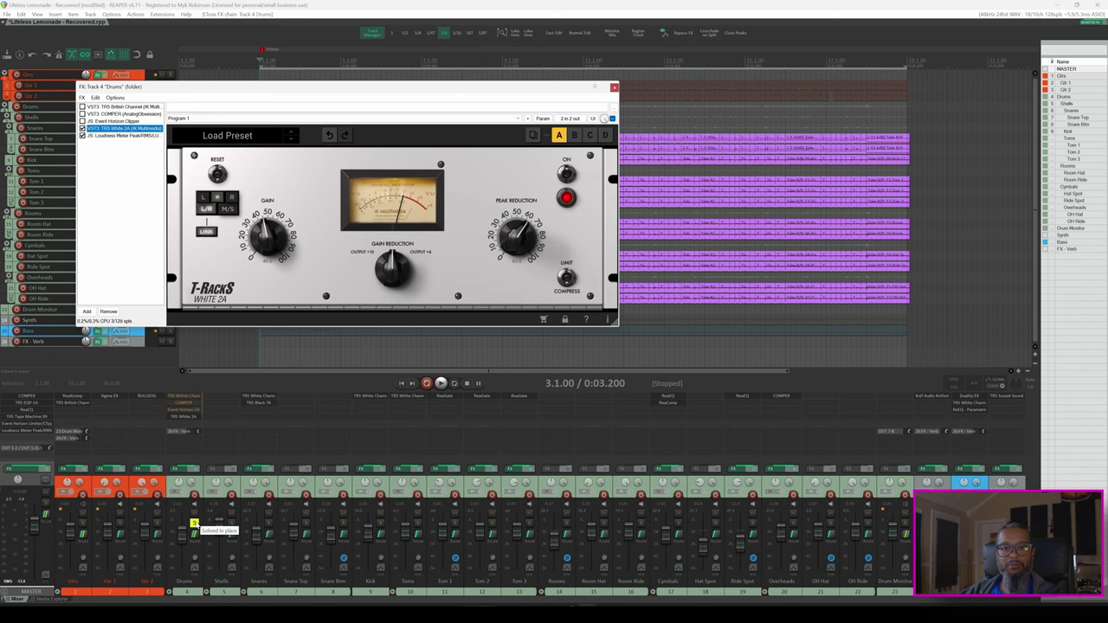
Step: With Repeat on, A/B the White 2A on the soloed drums, then stop and bypass it
{"action": "left_click", "coordinate": [567, 174]}
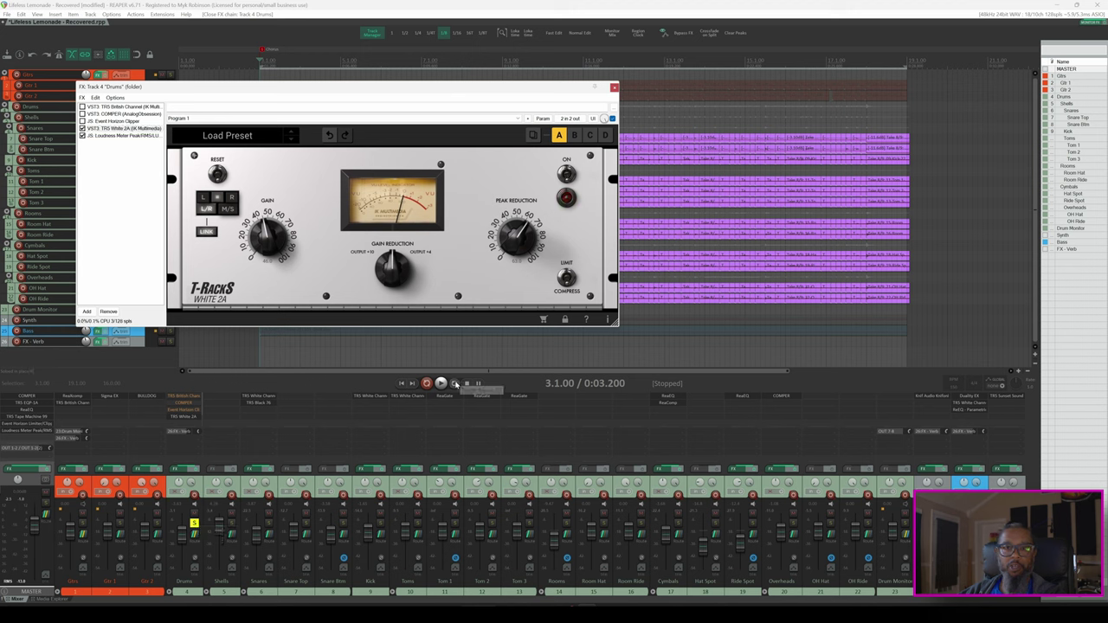
{"action": "left_click", "coordinate": [454, 383]}
{"action": "left_click", "coordinate": [542, 89]}
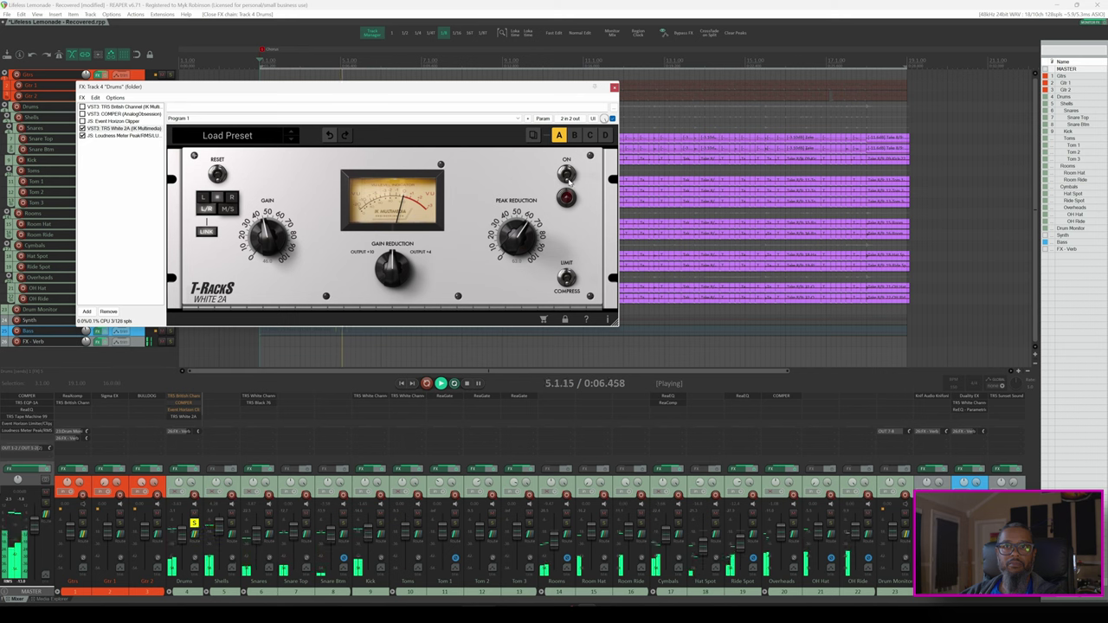
{"action": "left_click", "coordinate": [567, 176]}
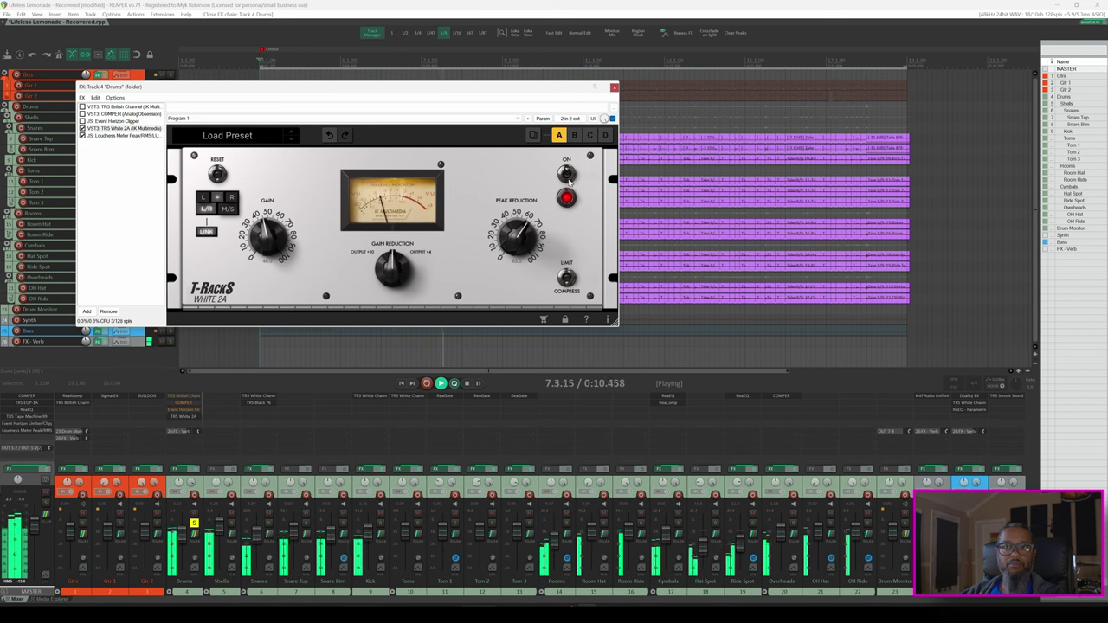
{"action": "left_click", "coordinate": [576, 196]}
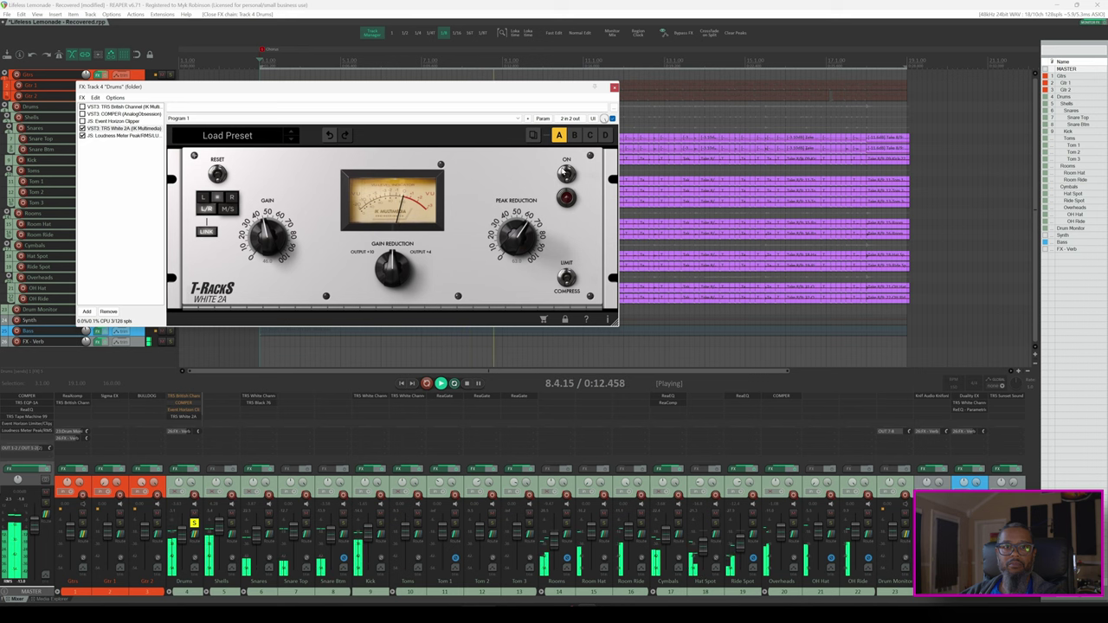
{"action": "left_click", "coordinate": [566, 173]}
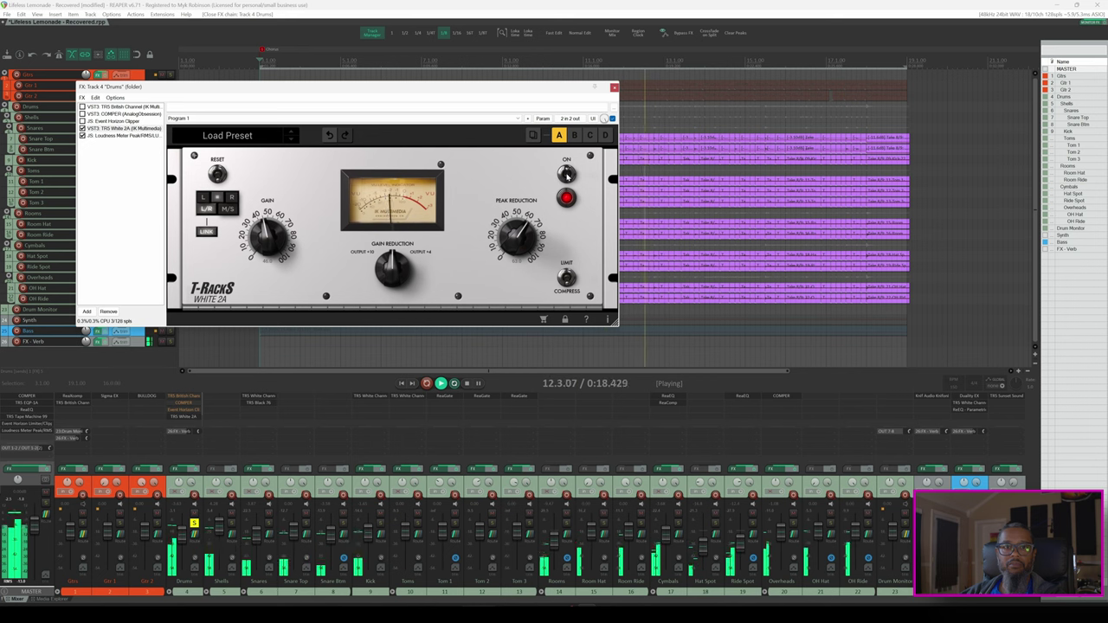
{"action": "left_click", "coordinate": [566, 173]}
{"action": "left_click", "coordinate": [567, 173]}
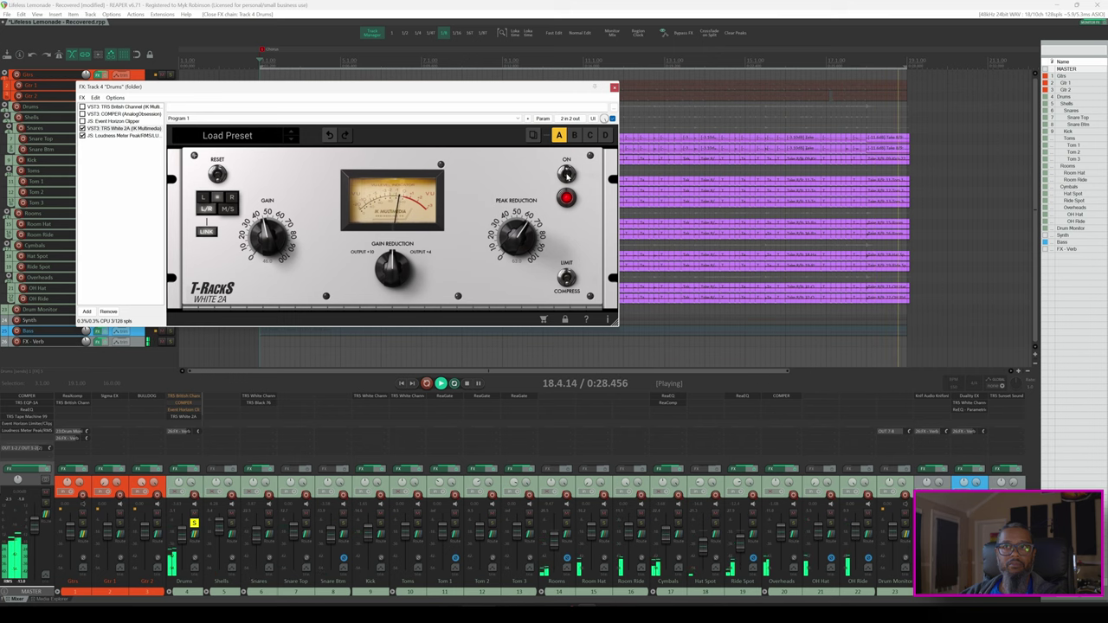
{"action": "key", "text": "space"}
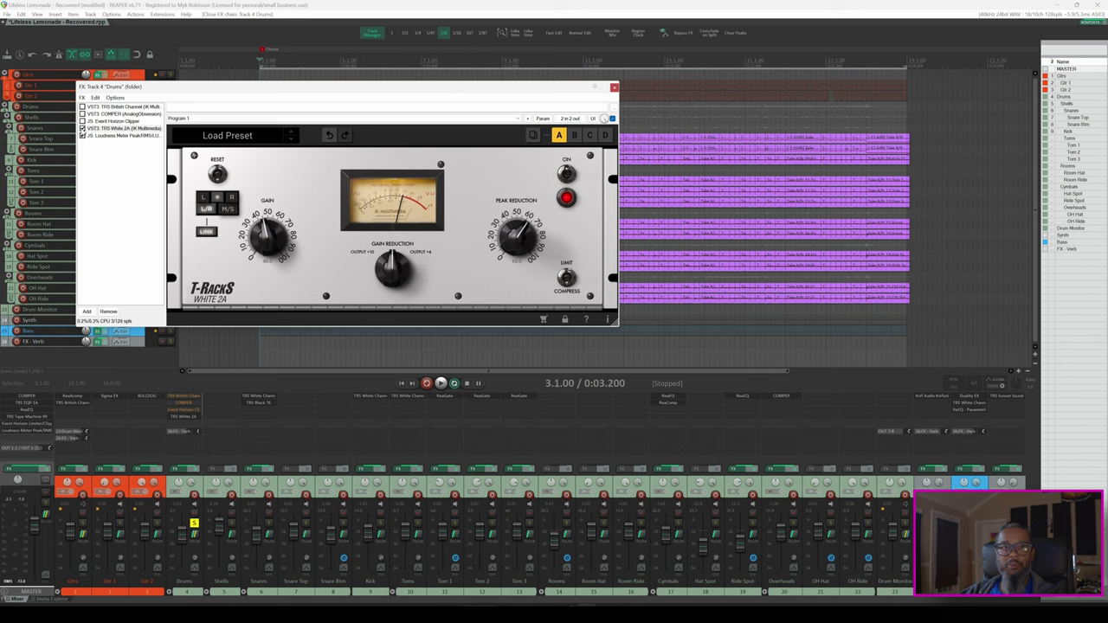
{"action": "left_click", "coordinate": [82, 128]}
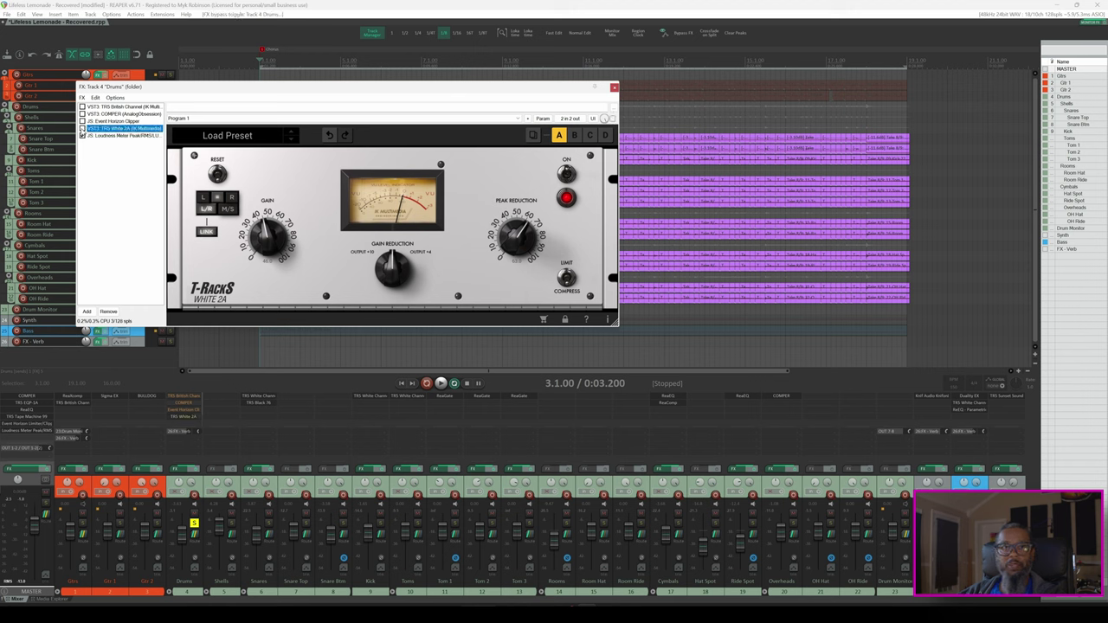
Step: A/B the British Channel's gate/expander during playback, then stop and bypass the plugin
{"action": "left_click", "coordinate": [106, 107]}
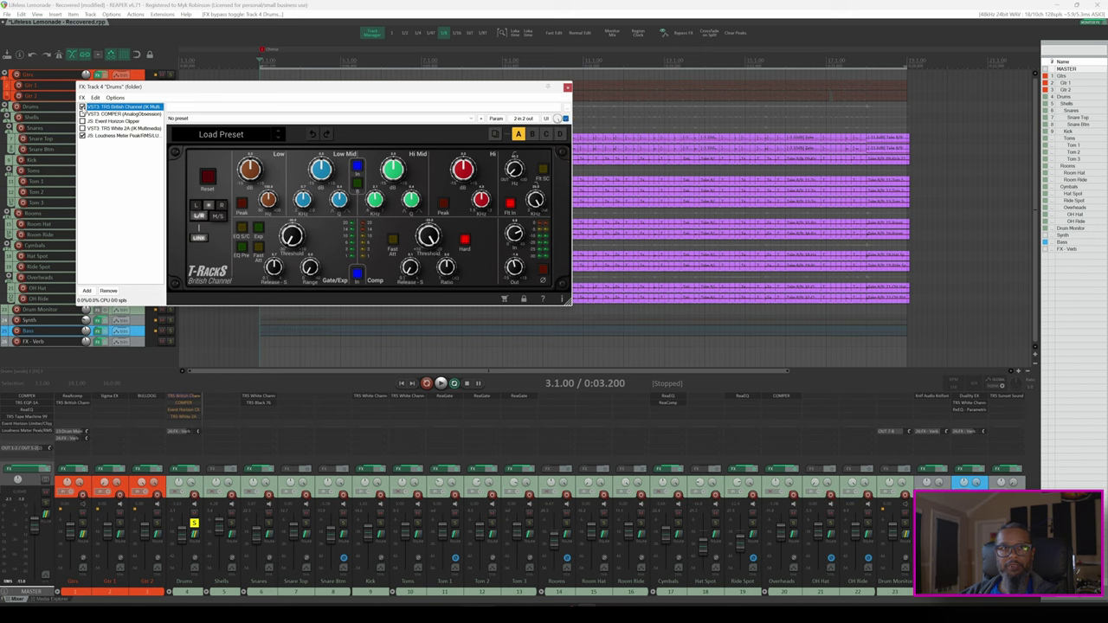
{"action": "key", "text": "space"}
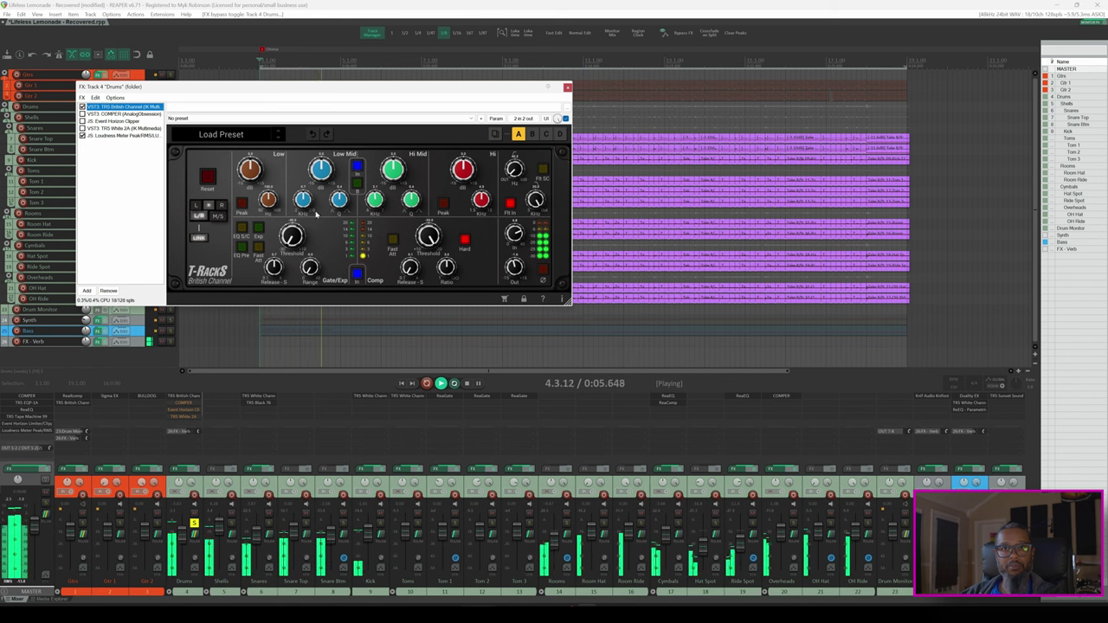
{"action": "left_click", "coordinate": [355, 276]}
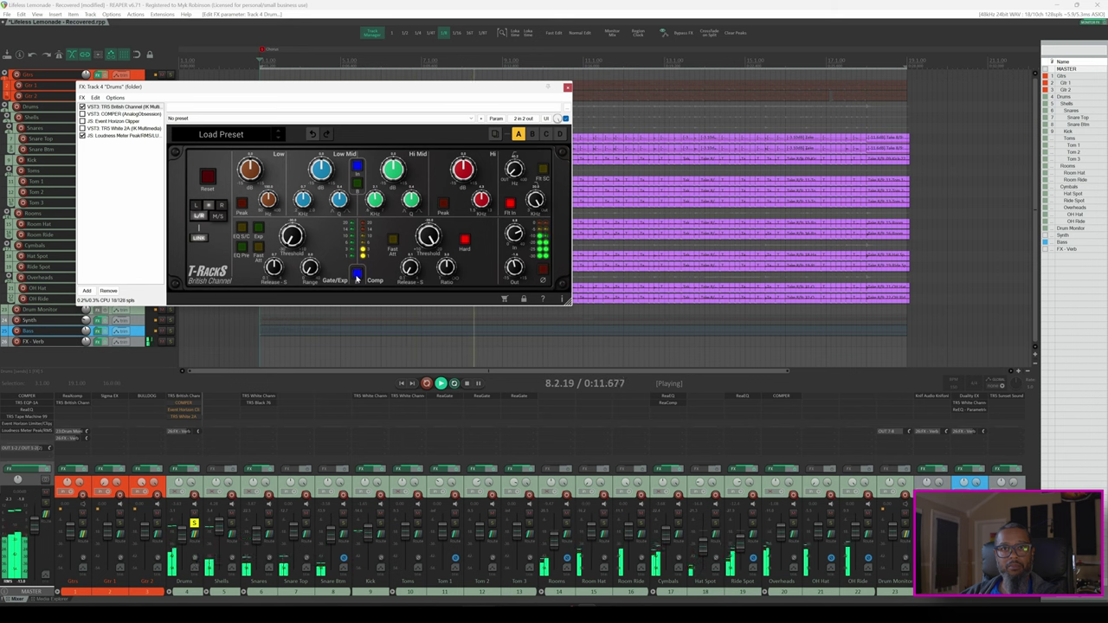
{"action": "left_click", "coordinate": [356, 276]}
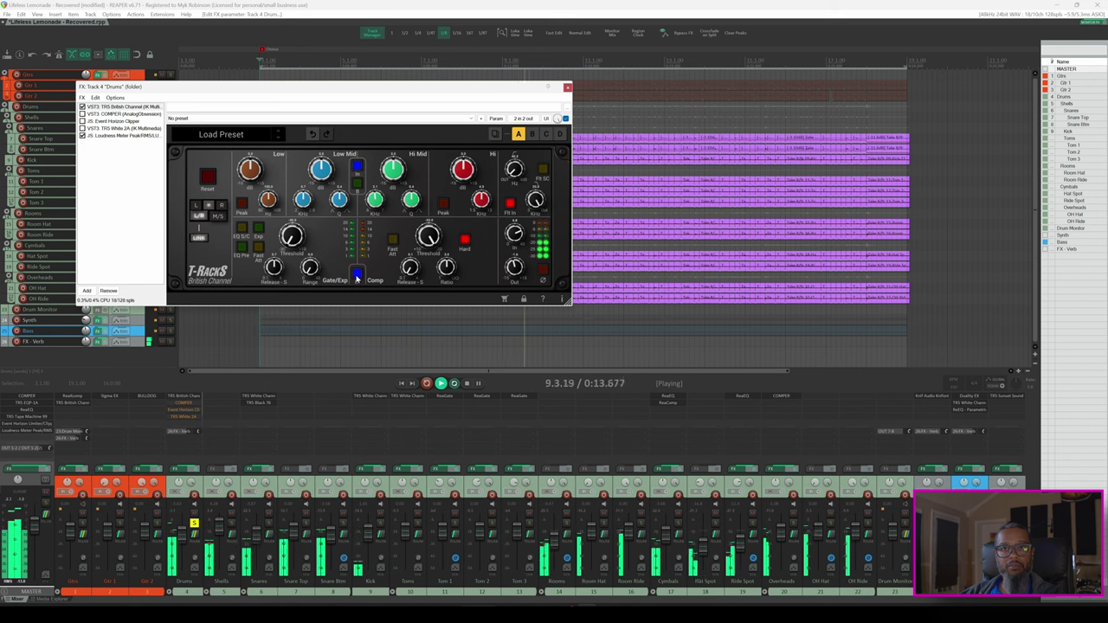
{"action": "left_click", "coordinate": [356, 276]}
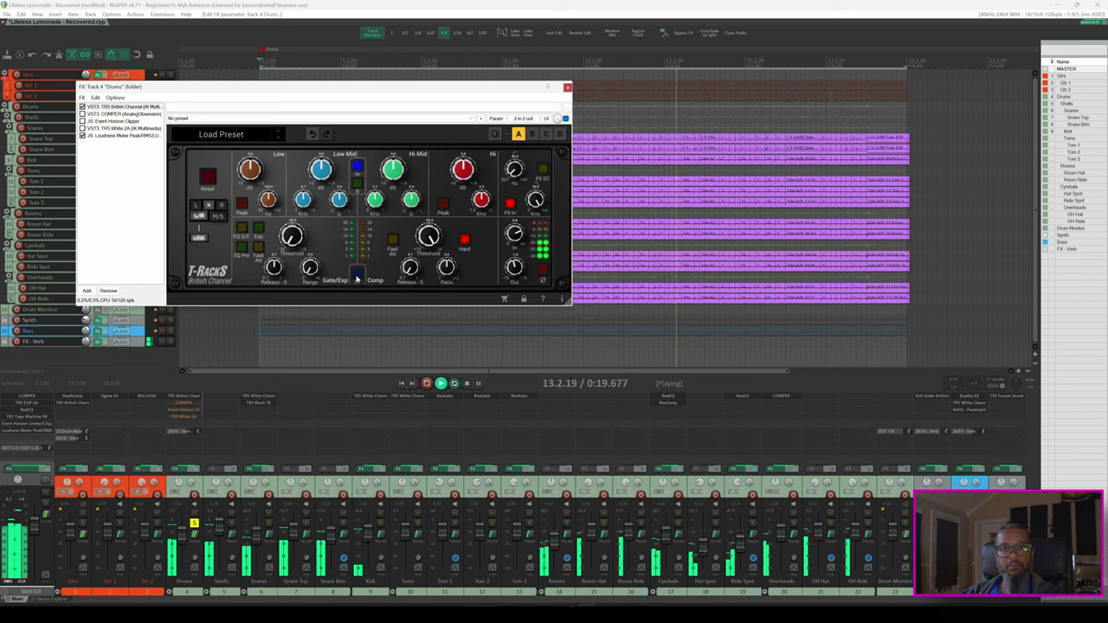
{"action": "left_click", "coordinate": [356, 276]}
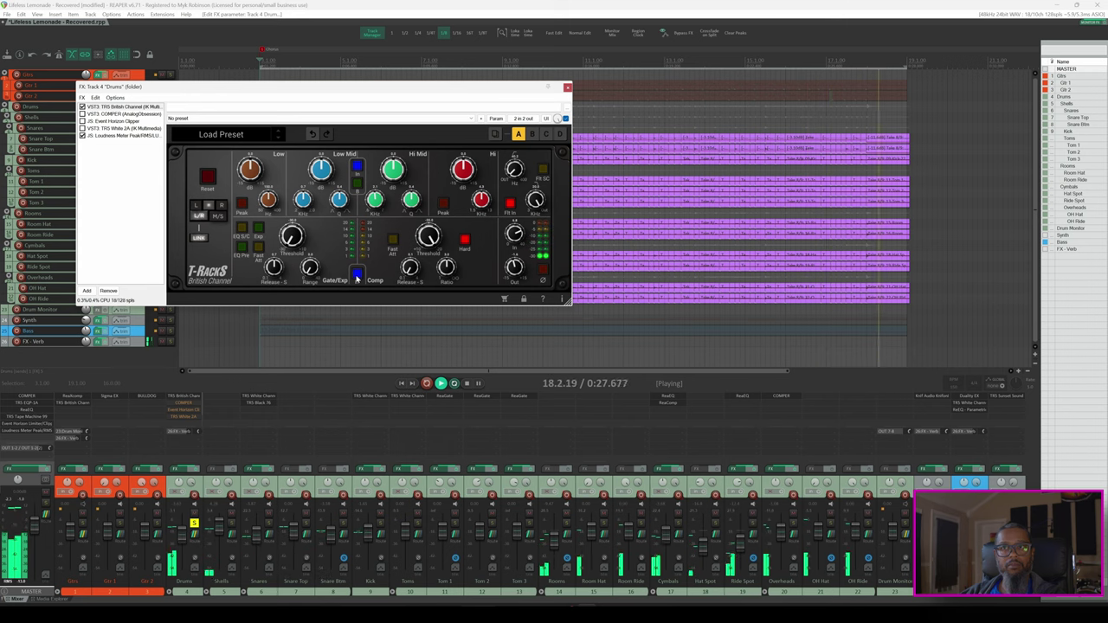
{"action": "key", "text": "space"}
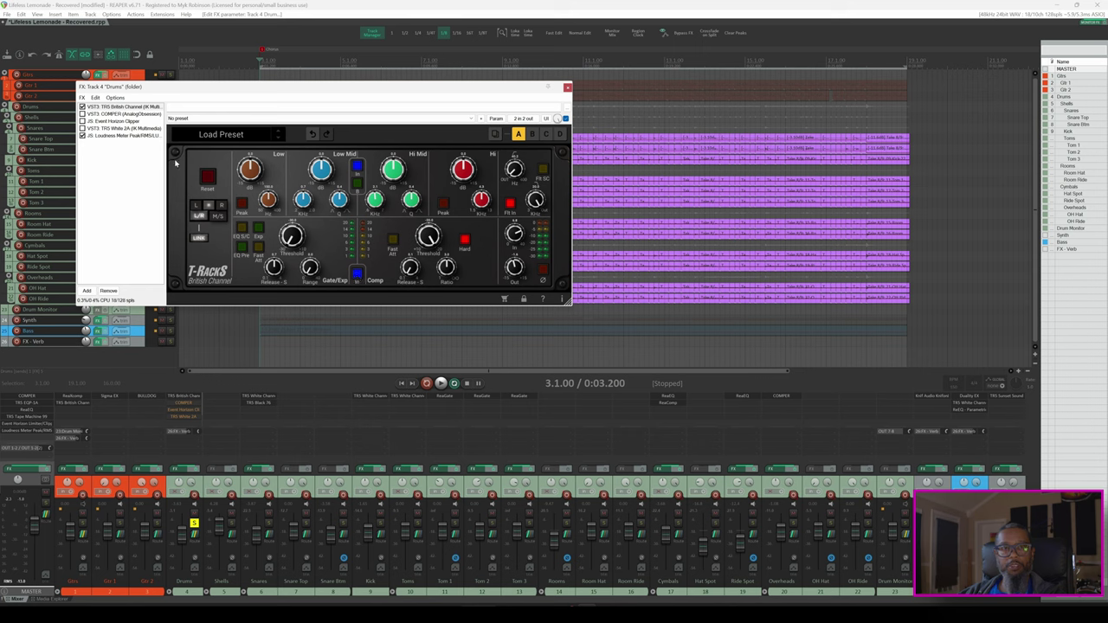
{"action": "left_click", "coordinate": [82, 106]}
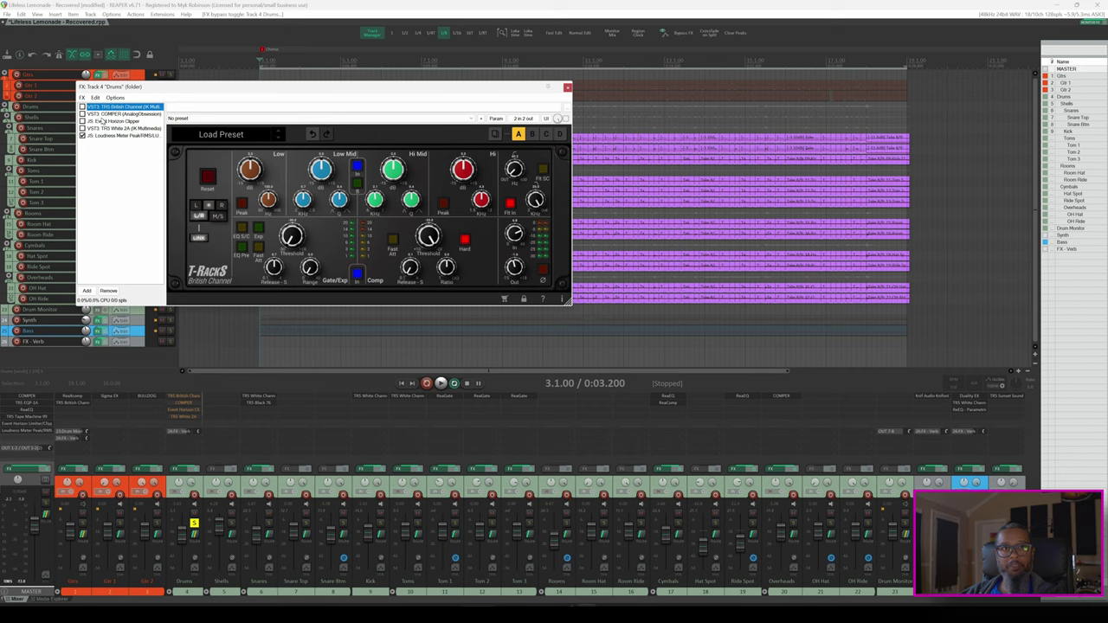
Step: Enable the drum bus COMPER and toggle its POWER switch repeatedly during playback, then stop
{"action": "left_click", "coordinate": [84, 114]}
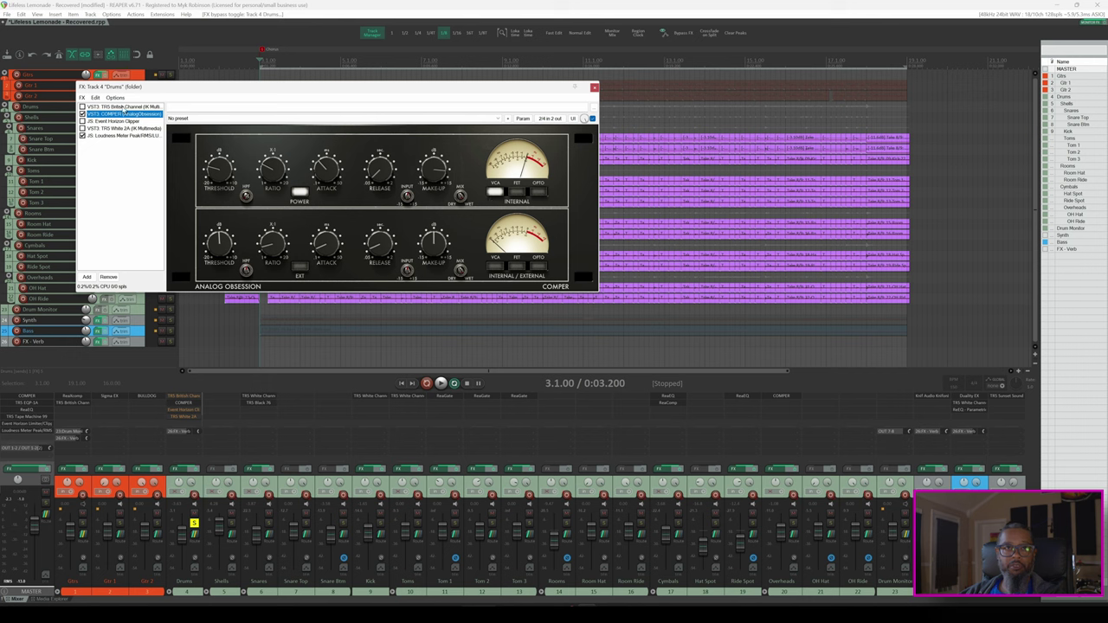
{"action": "left_click", "coordinate": [300, 192]}
{"action": "key", "text": "space"}
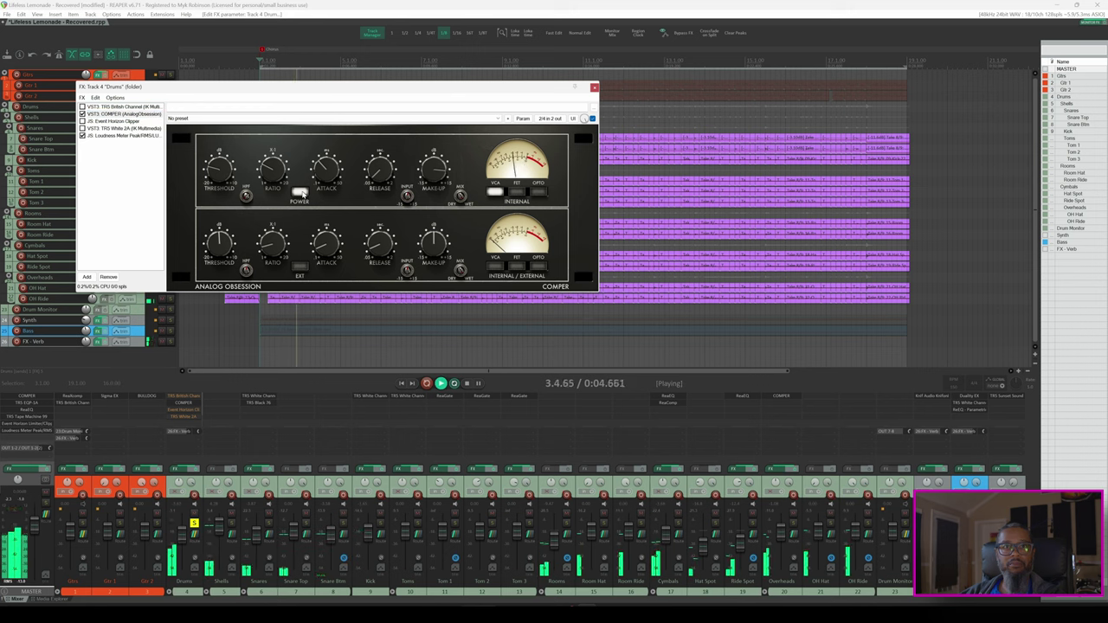
{"action": "left_click", "coordinate": [300, 192]}
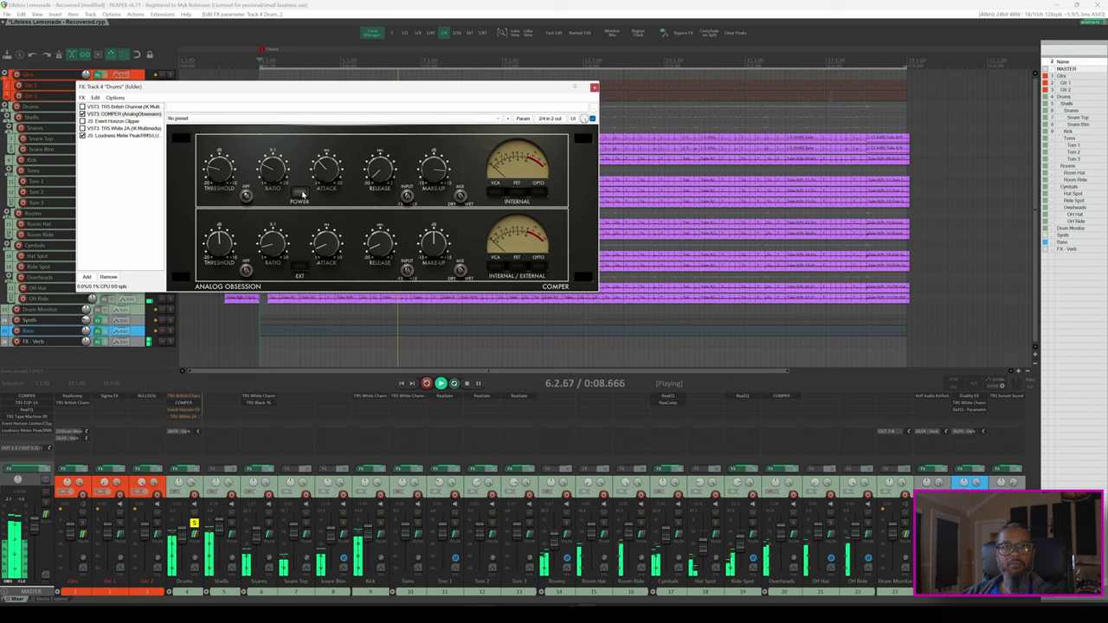
{"action": "left_click", "coordinate": [300, 193]}
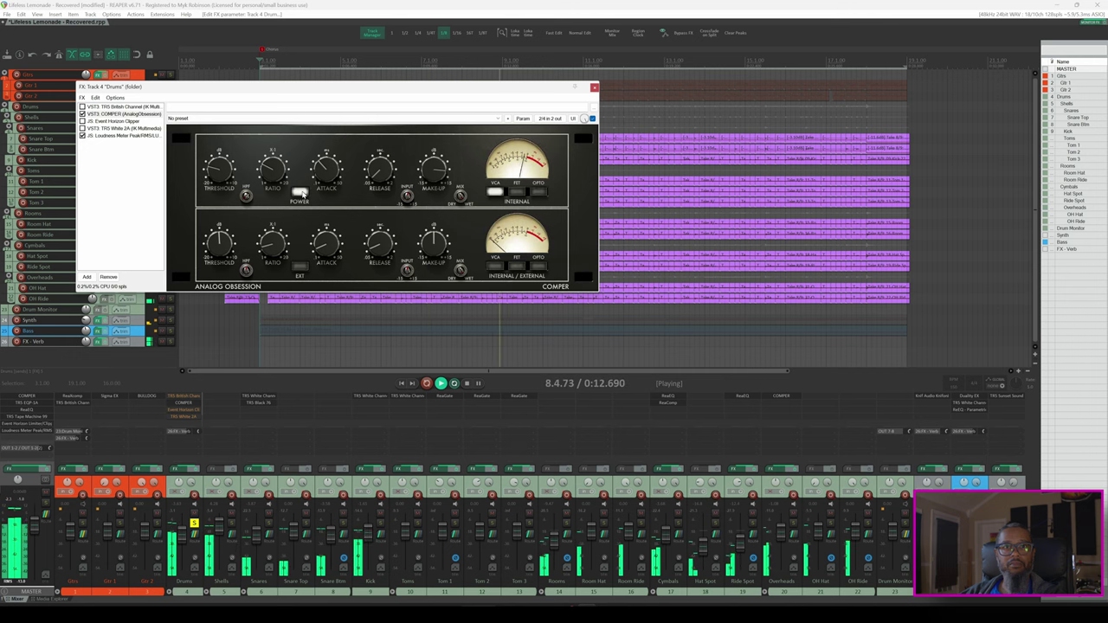
{"action": "left_click", "coordinate": [300, 192]}
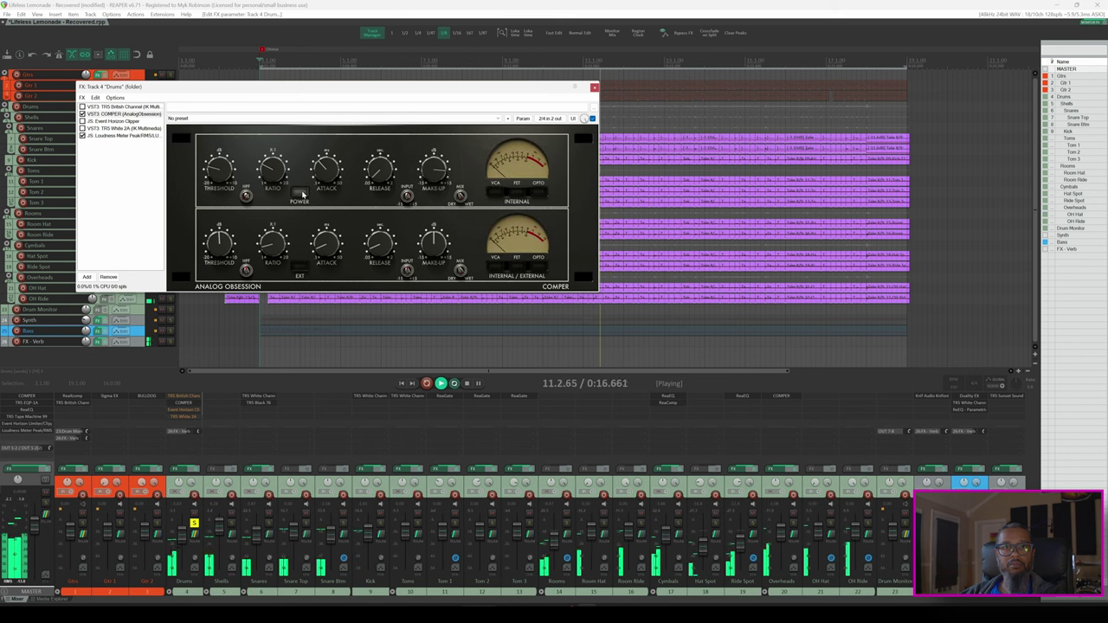
{"action": "left_click", "coordinate": [301, 192]}
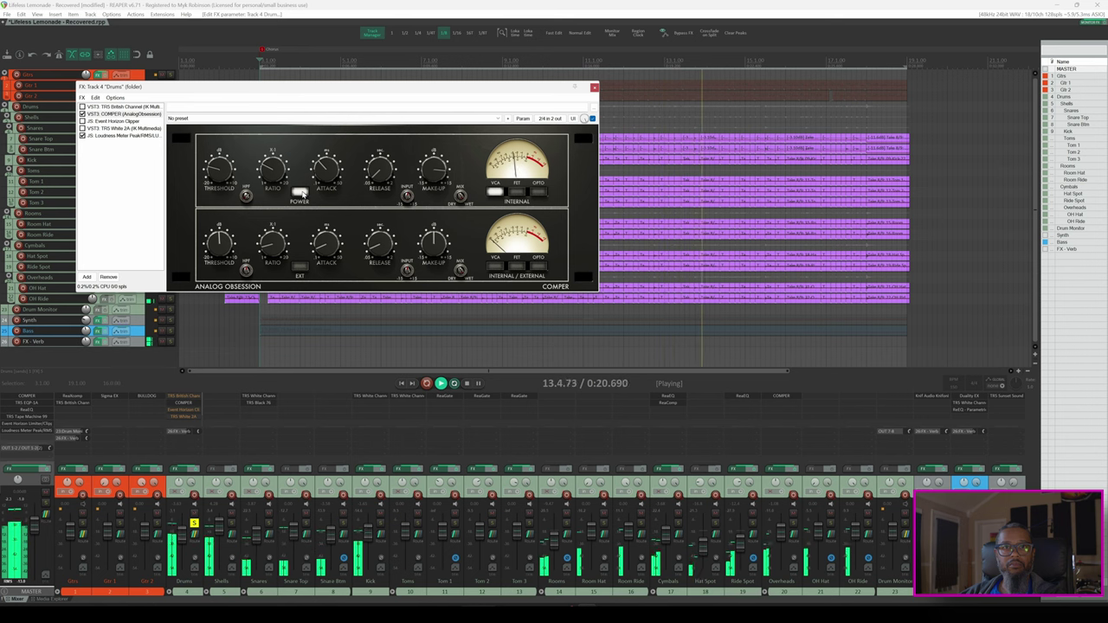
{"action": "left_click", "coordinate": [300, 192]}
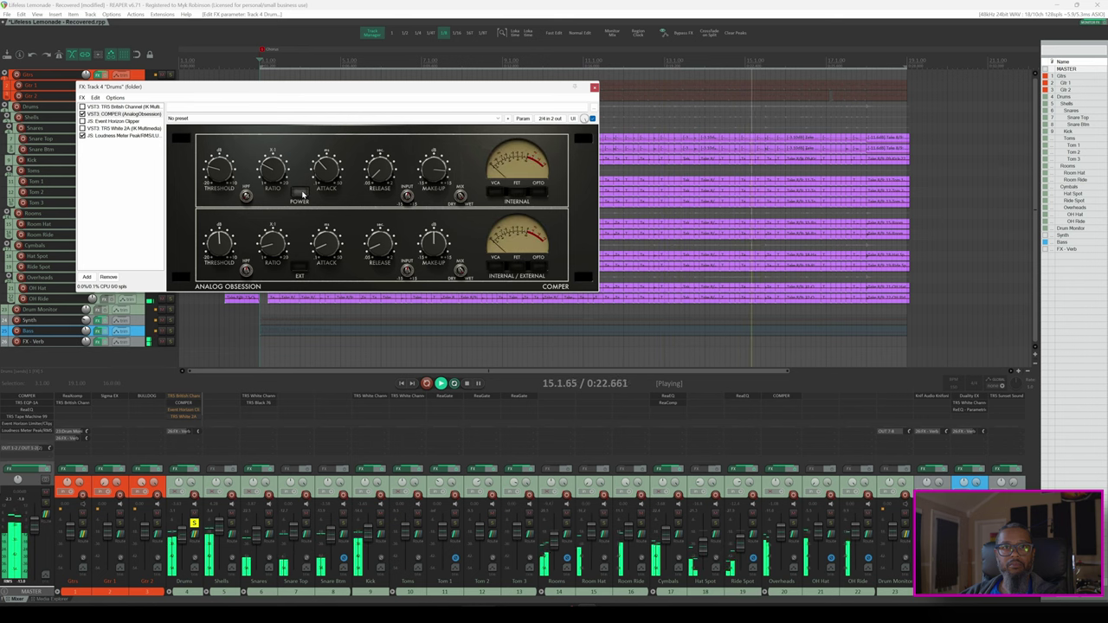
{"action": "left_click", "coordinate": [300, 192]}
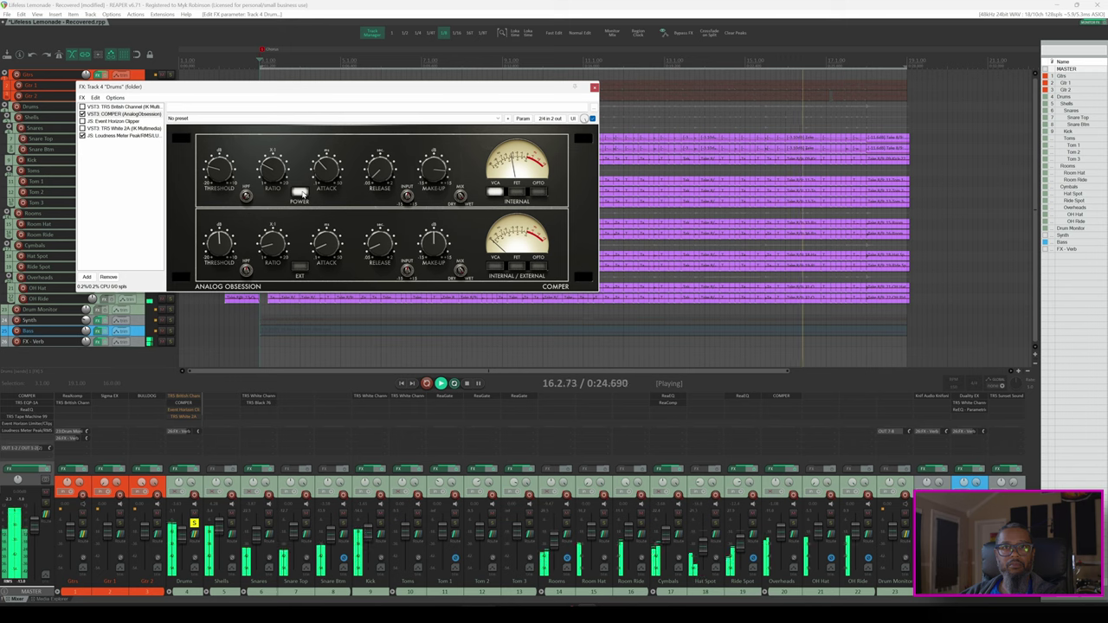
{"action": "left_click", "coordinate": [300, 192]}
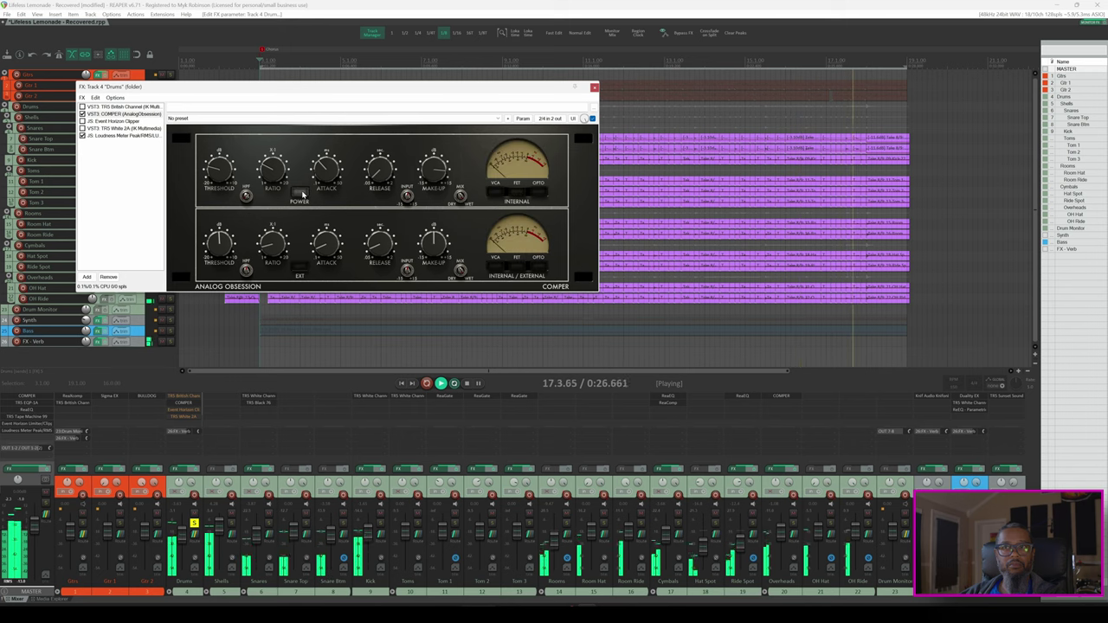
{"action": "key", "text": "space"}
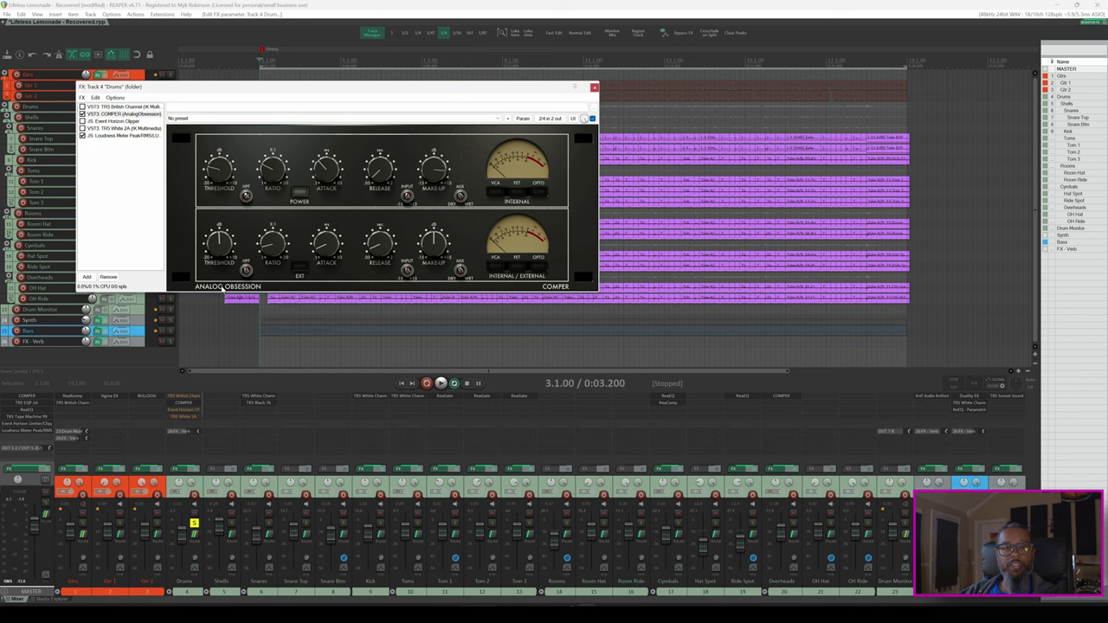
{"action": "left_click", "coordinate": [223, 290]}
Step: Power the drum COMPER on and compare its oversampling on versus off during playback
{"action": "left_click", "coordinate": [297, 197]}
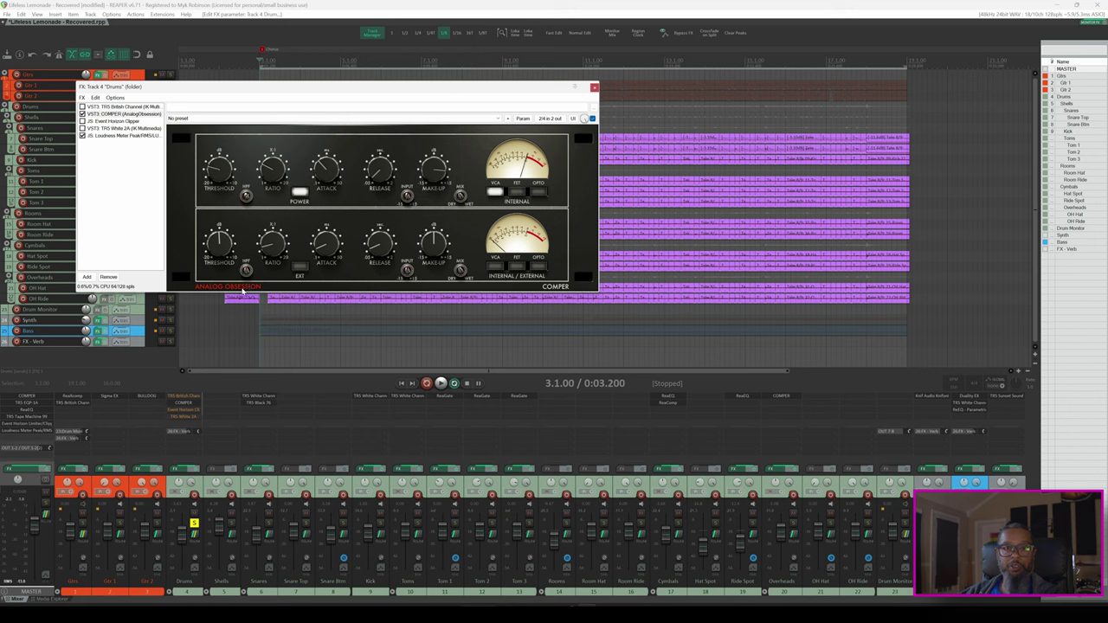
{"action": "key", "text": "space"}
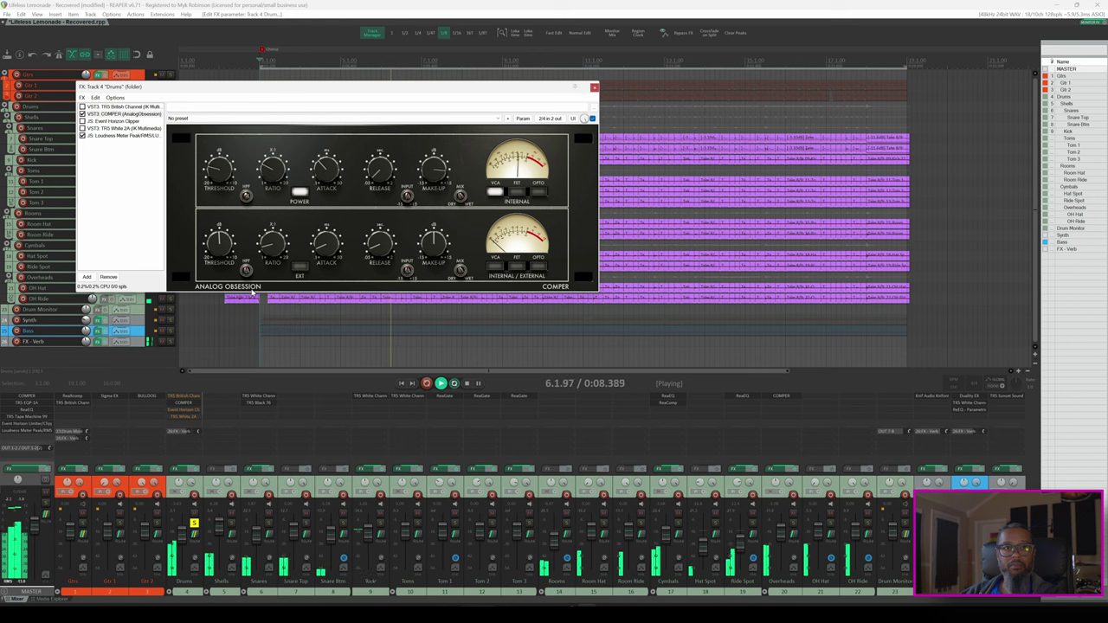
{"action": "left_click", "coordinate": [252, 292]}
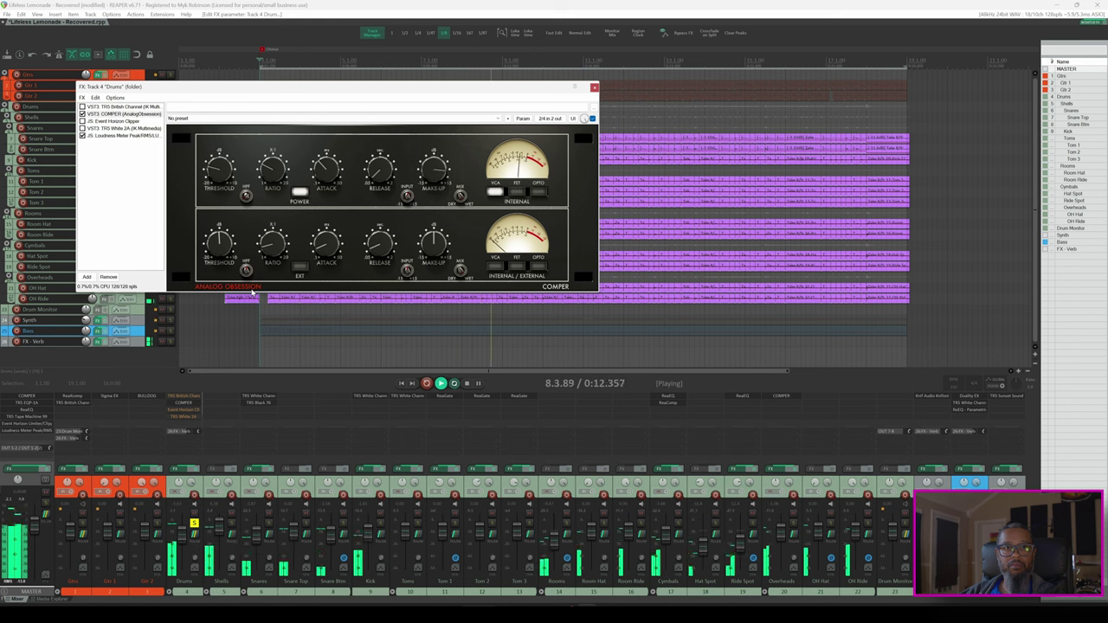
{"action": "left_click", "coordinate": [252, 292]}
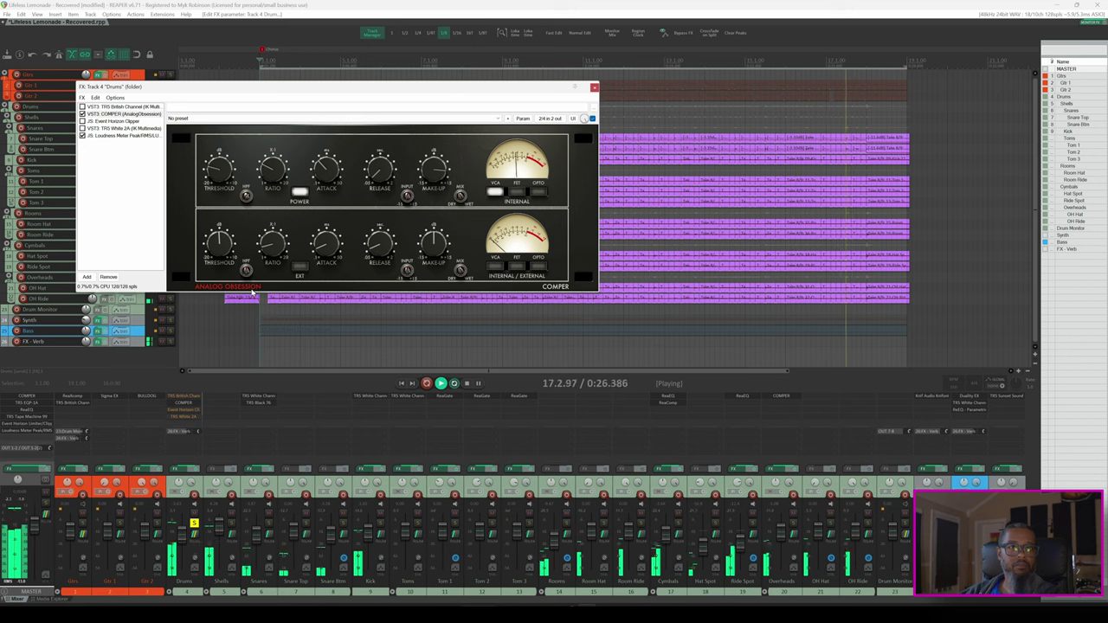
{"action": "key", "text": "space"}
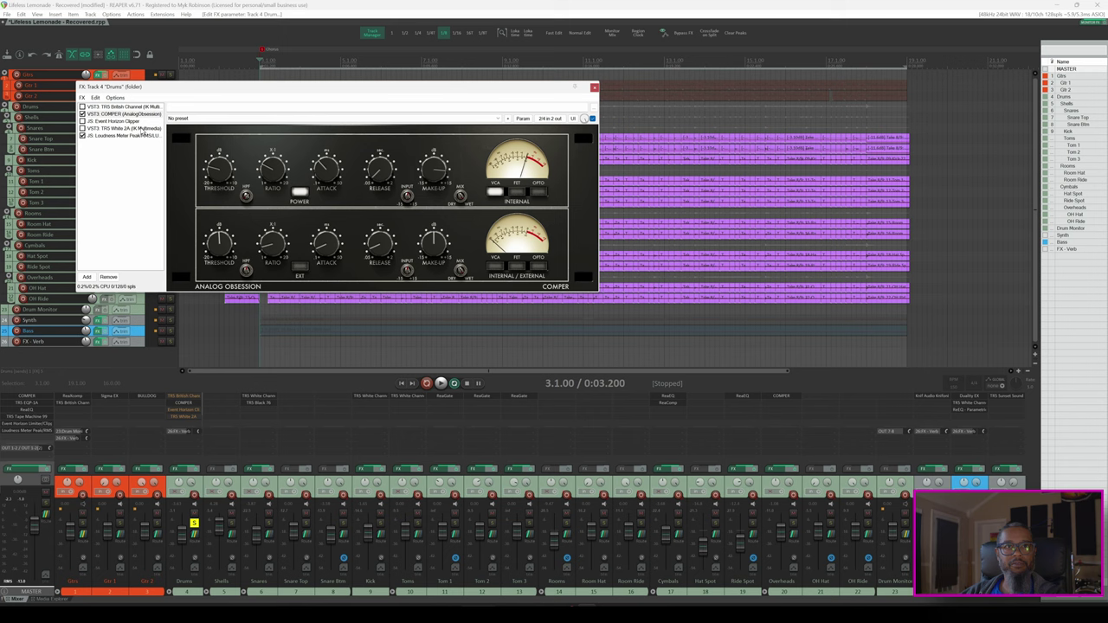
{"action": "left_click", "coordinate": [194, 523]}
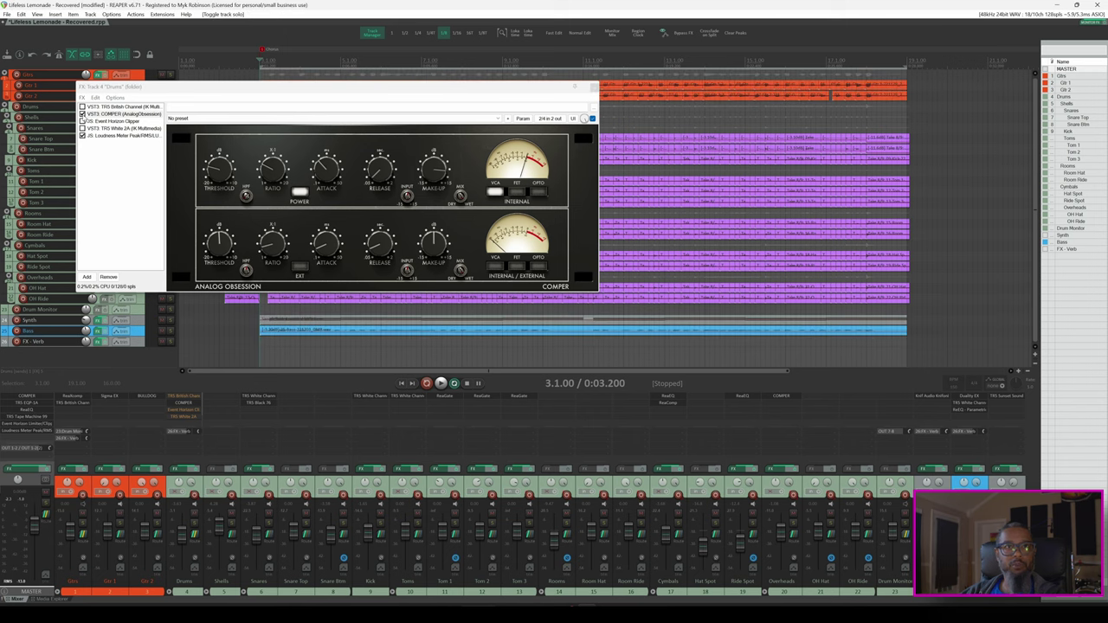
Step: Bypass COMPER and play the full mix with British Channel, then restart playback on COMPER
{"action": "left_click", "coordinate": [83, 114]}
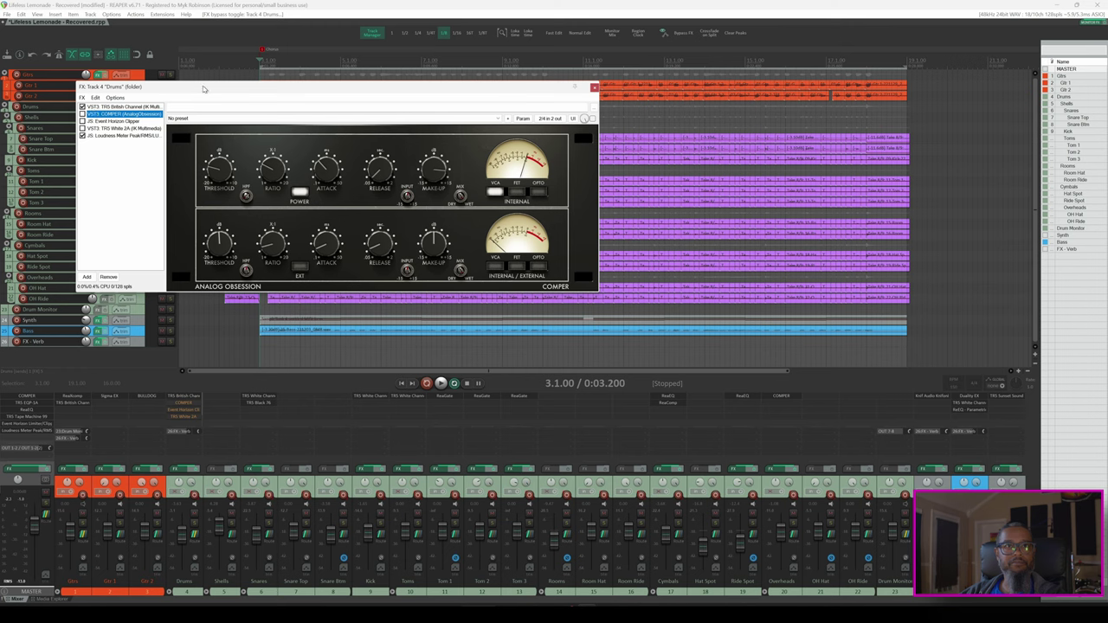
{"action": "key", "text": "Up"}
{"action": "key", "text": "space"}
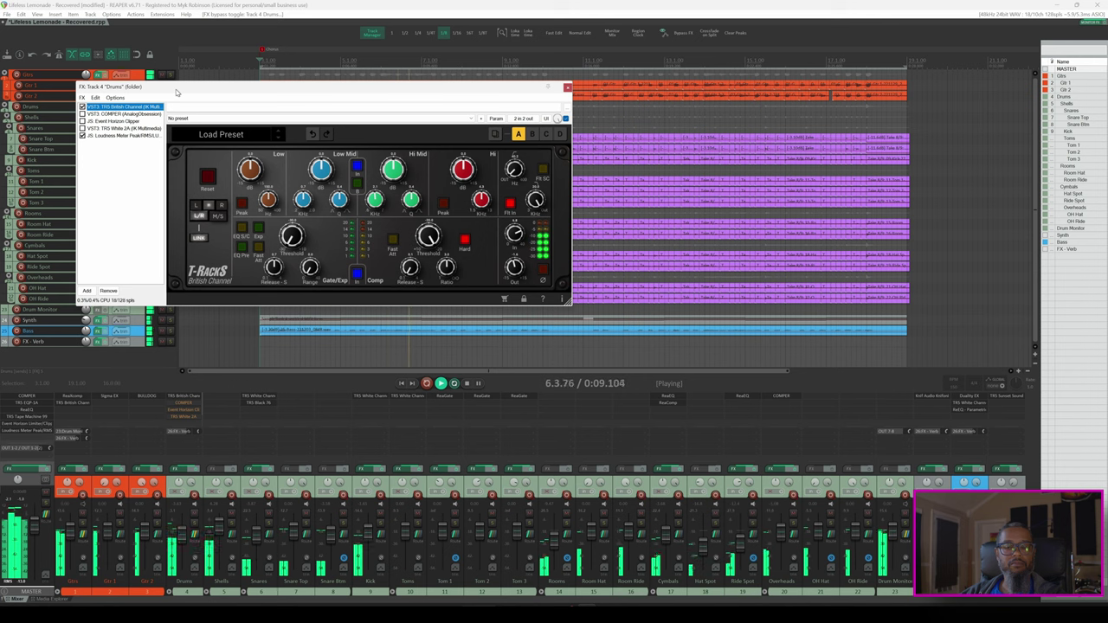
{"action": "left_click", "coordinate": [260, 5]}
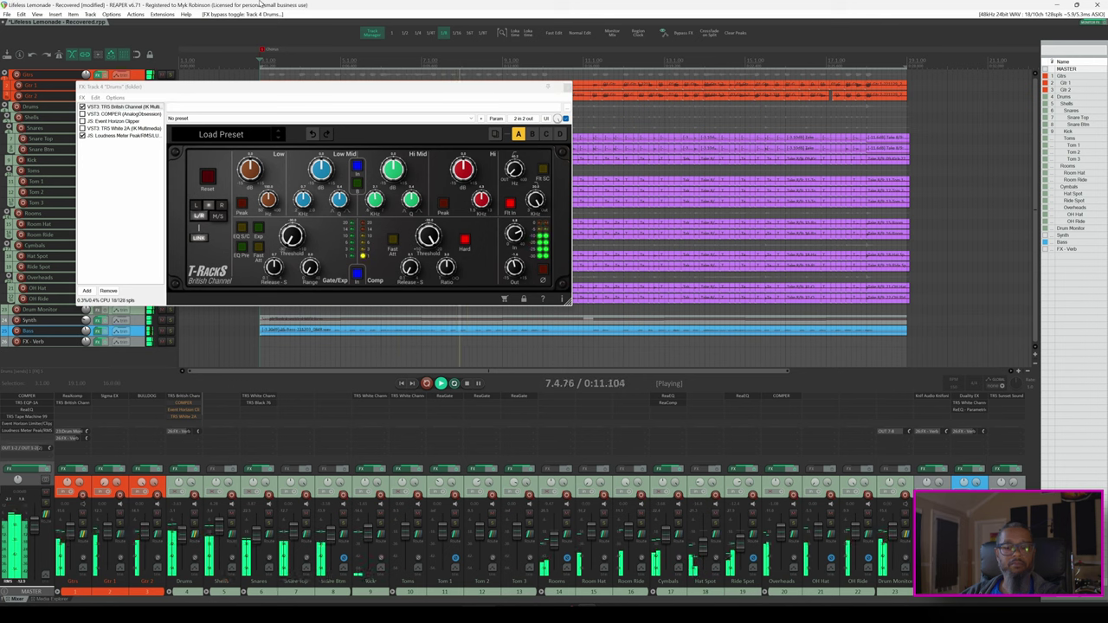
{"action": "left_click", "coordinate": [256, 90]}
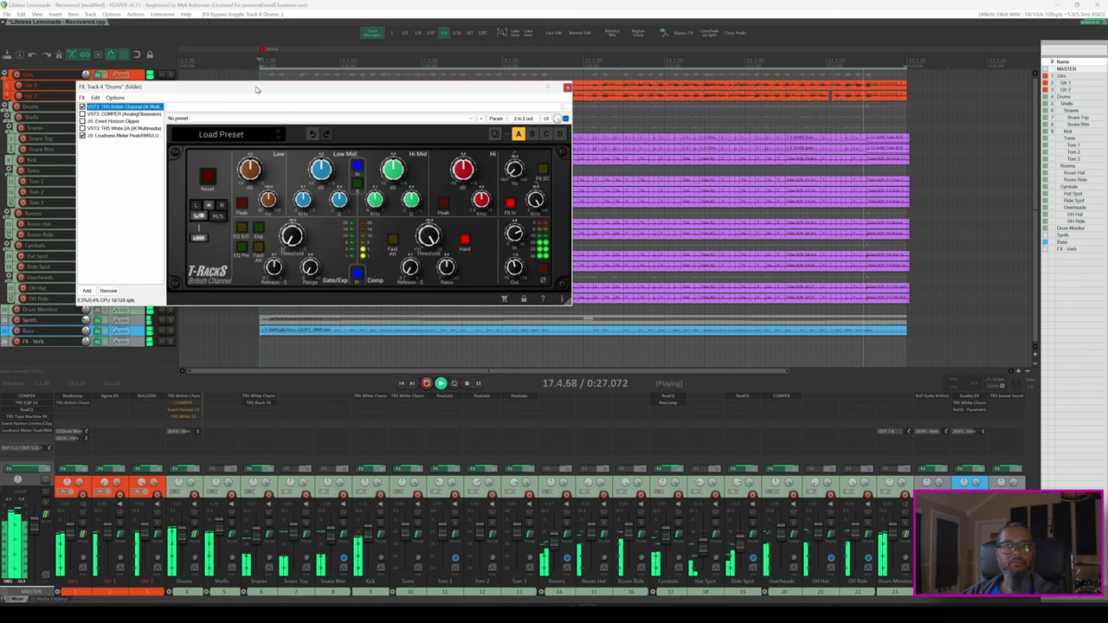
{"action": "key", "text": "space"}
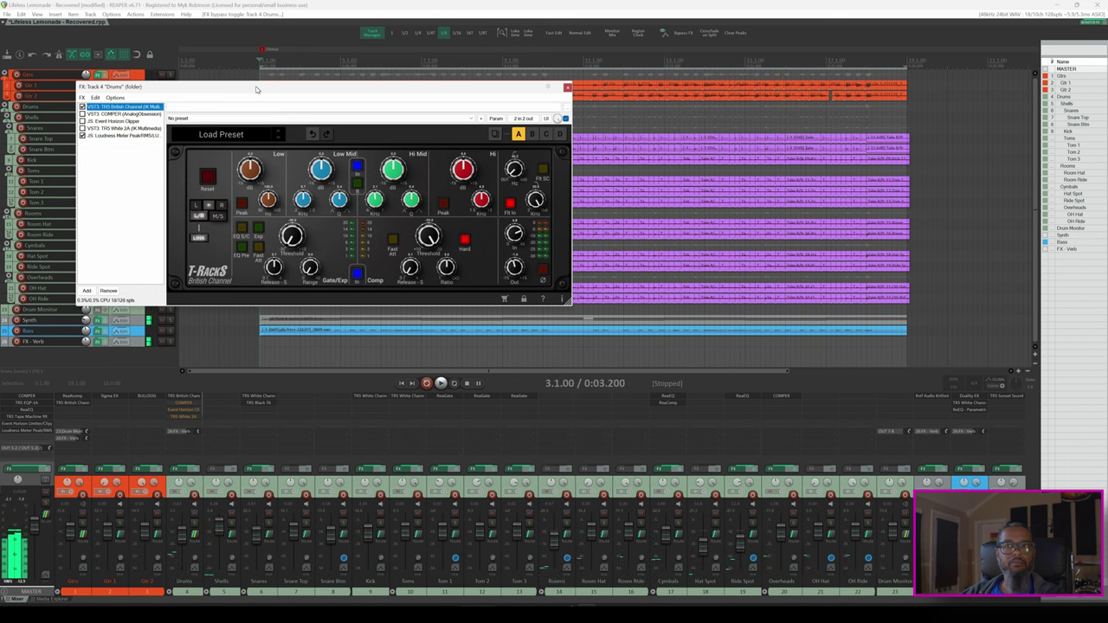
{"action": "key", "text": "Down"}
{"action": "key", "text": "space"}
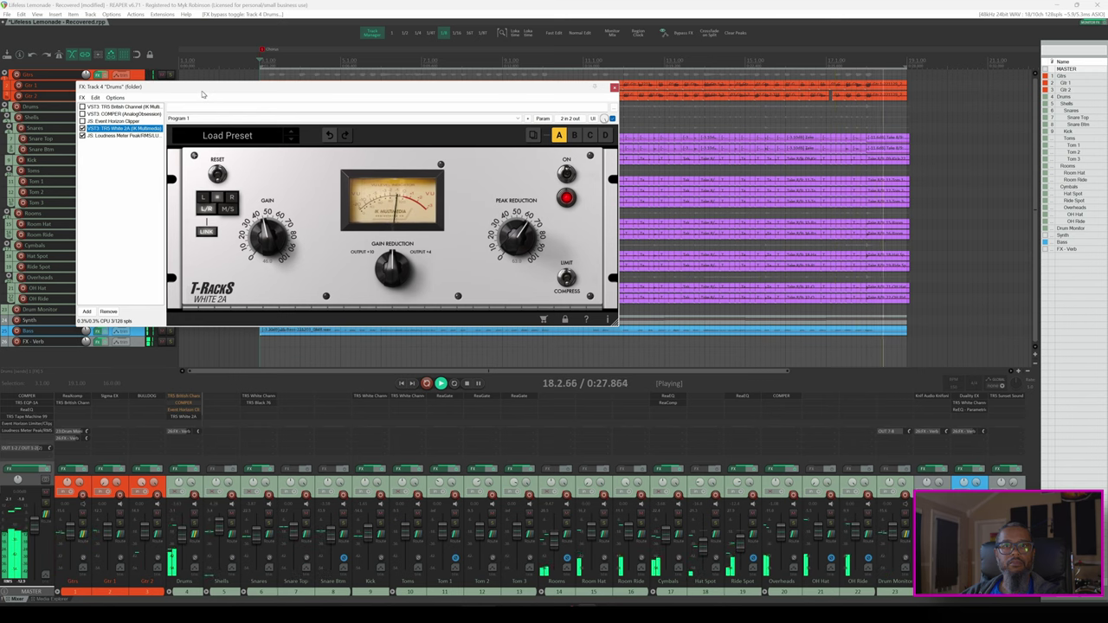
Step: Stop the full-mix playback with the White 2A active on the drums
{"action": "key", "text": "space"}
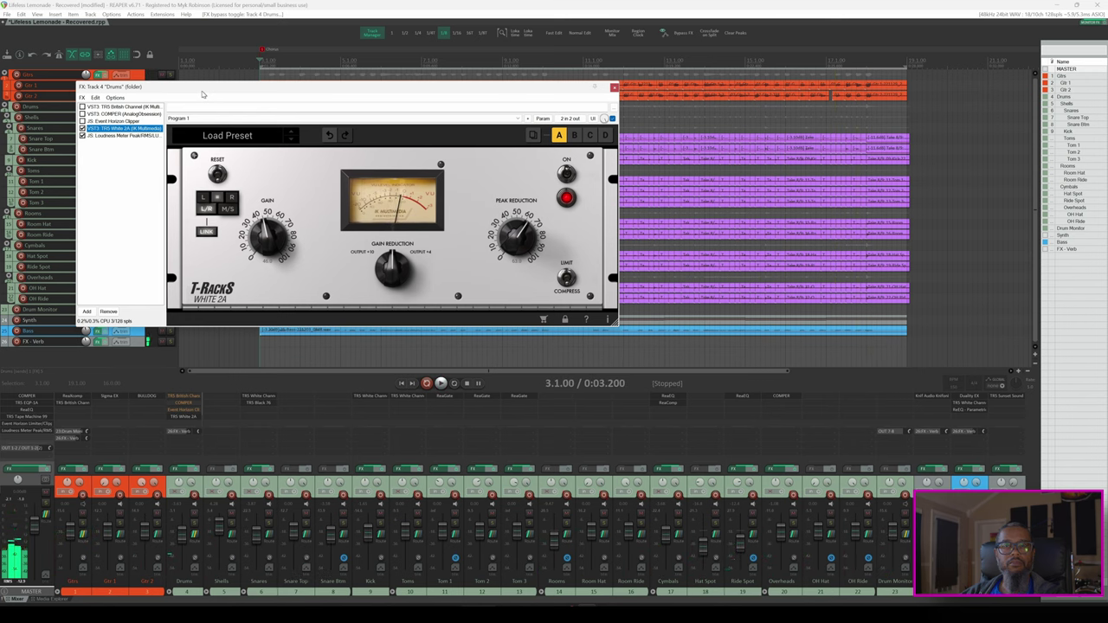